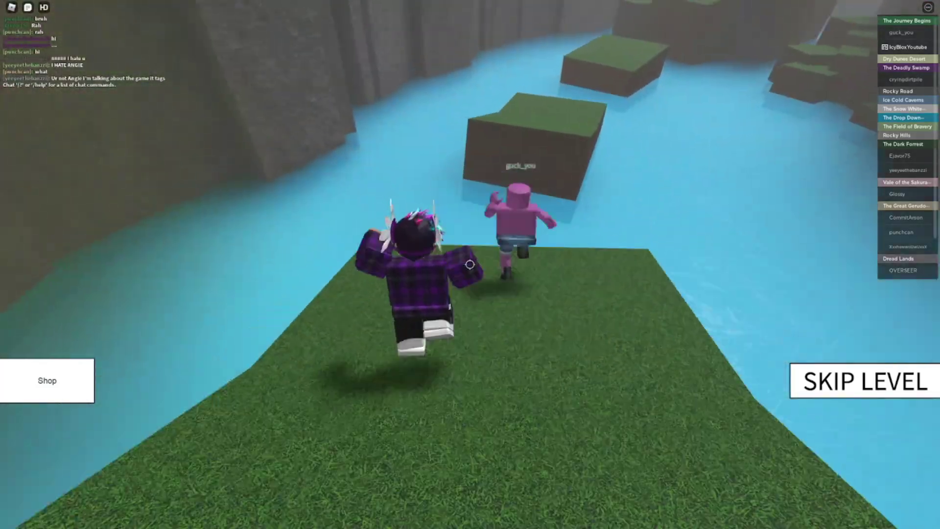
key(w)
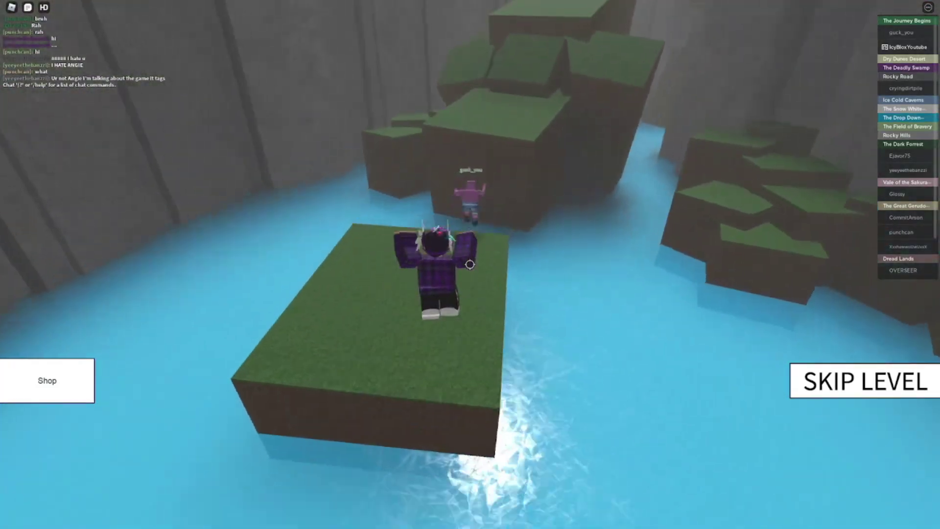
key(w)
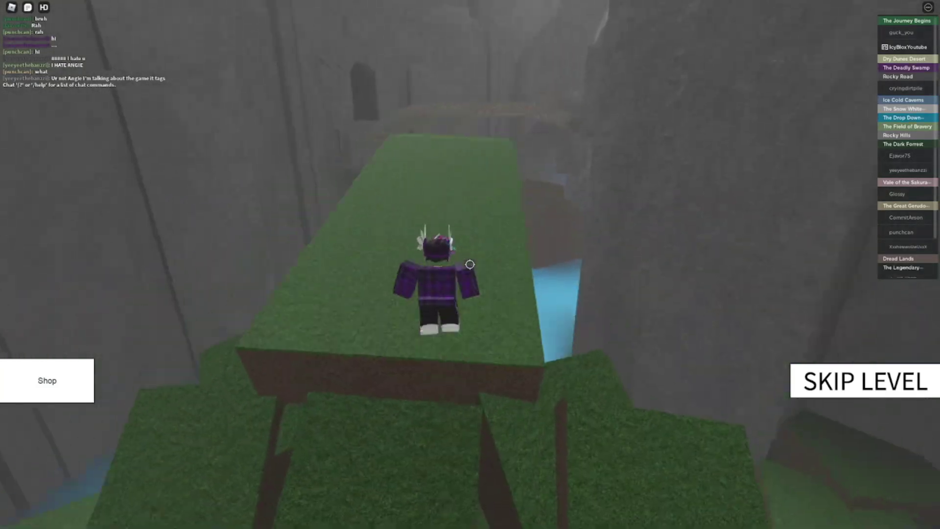
key(w)
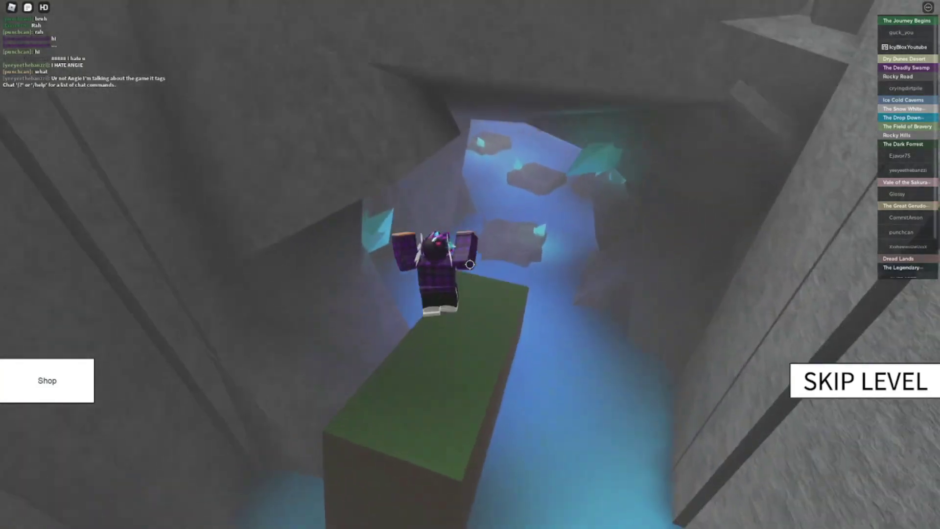
key(space)
key(w)
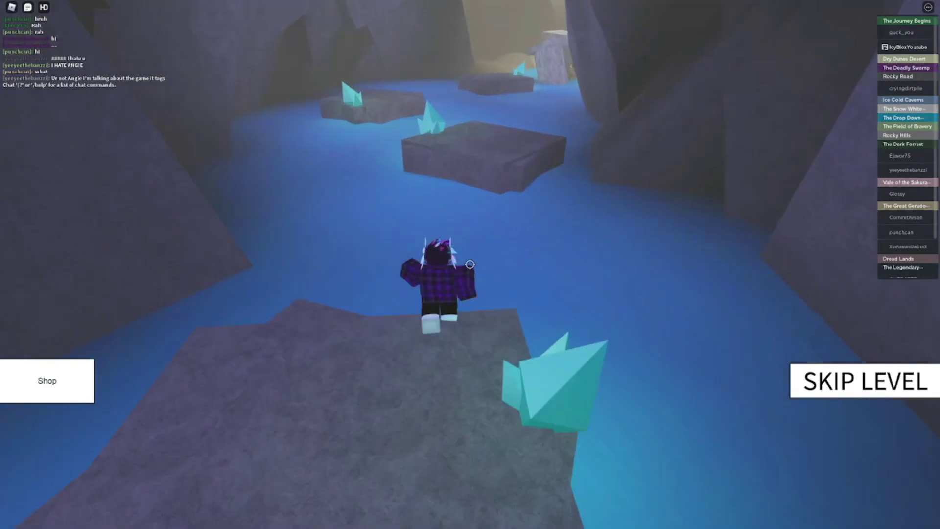
key(w)
key(space)
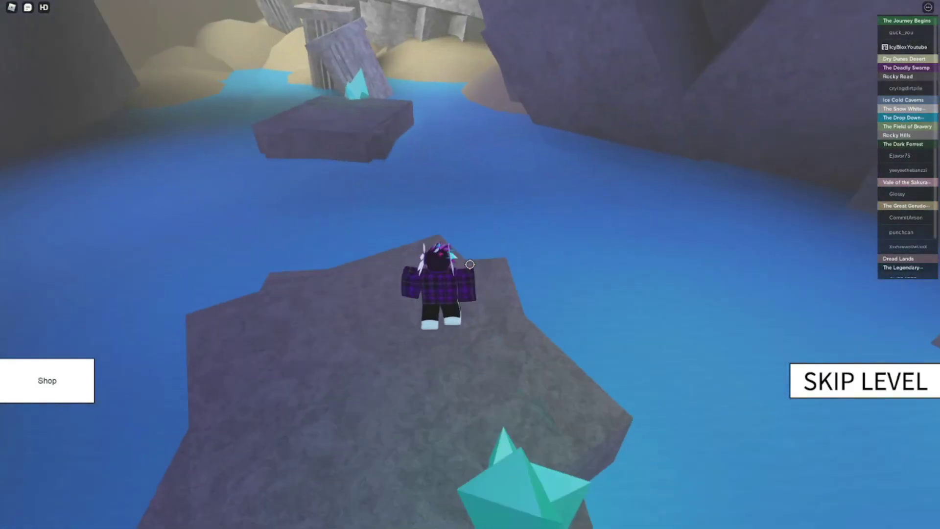
key(w)
key(space)
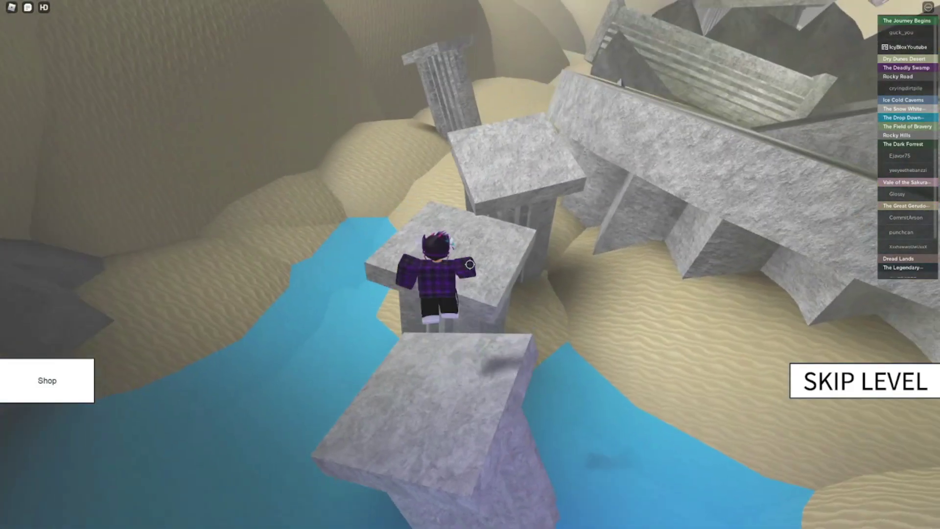
key(w)
key(space)
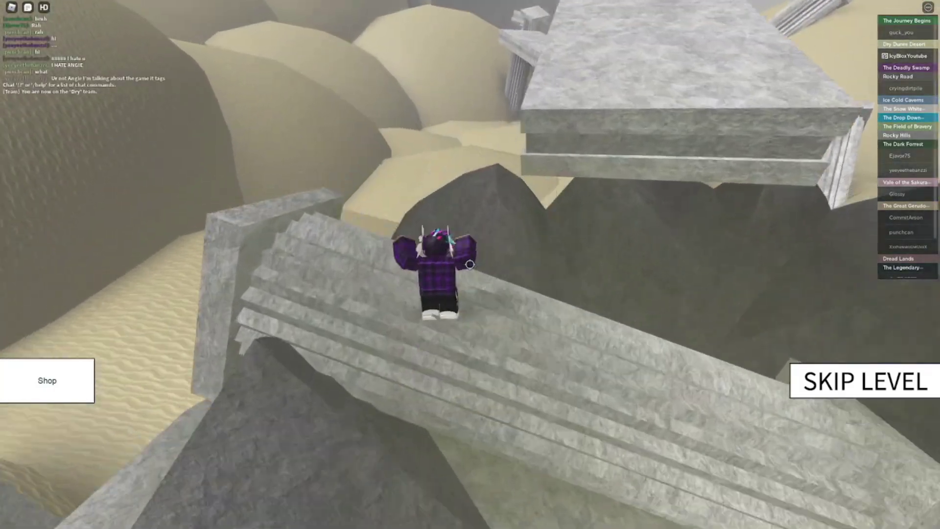
key(w)
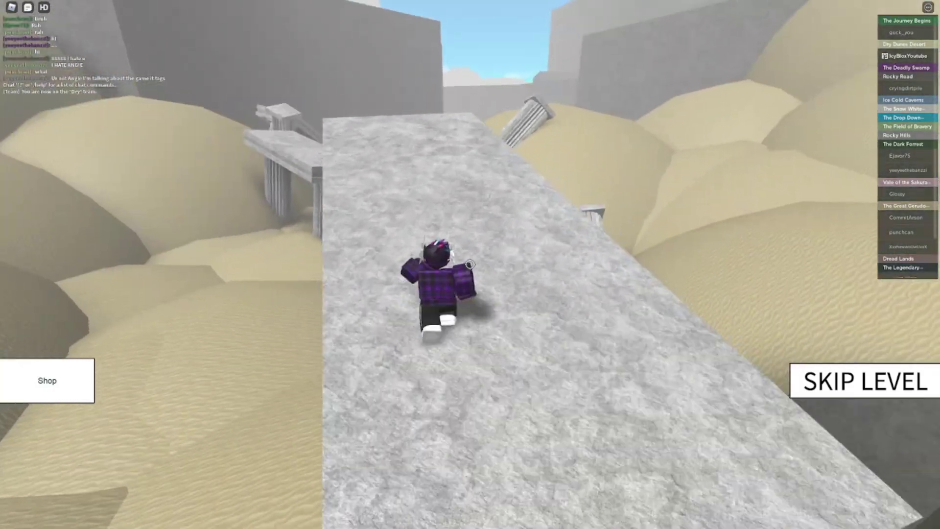
key(space)
key(w)
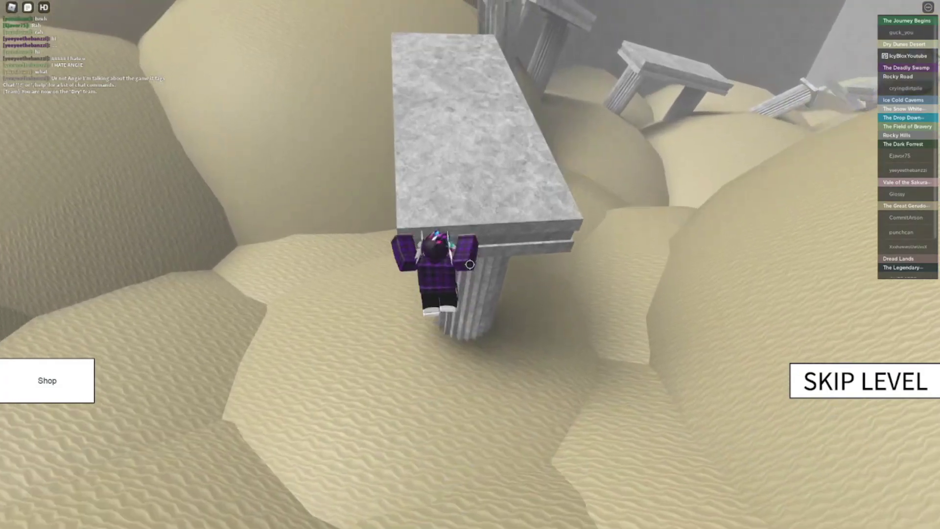
key(space)
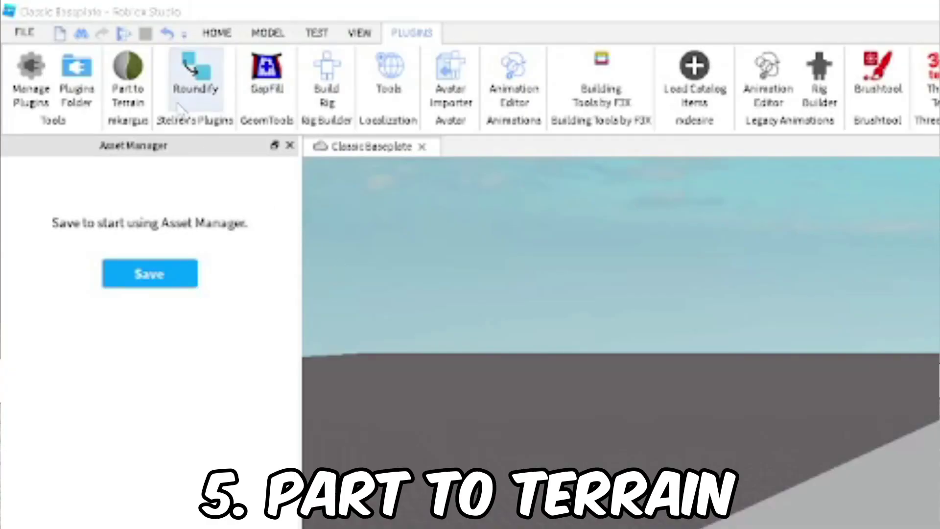
Convert the large green part into terrain with the Part to Terrain plugin, and close the plugin window.
click(116, 80)
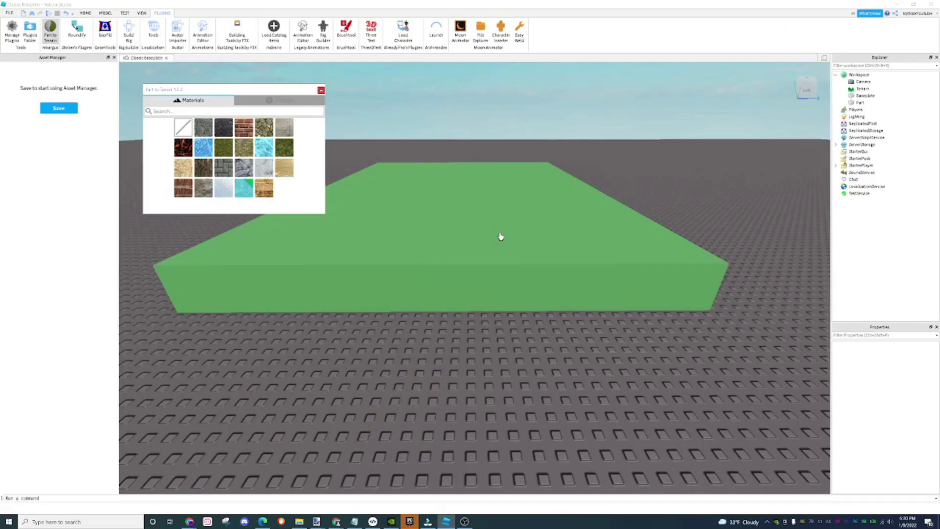
click(501, 236)
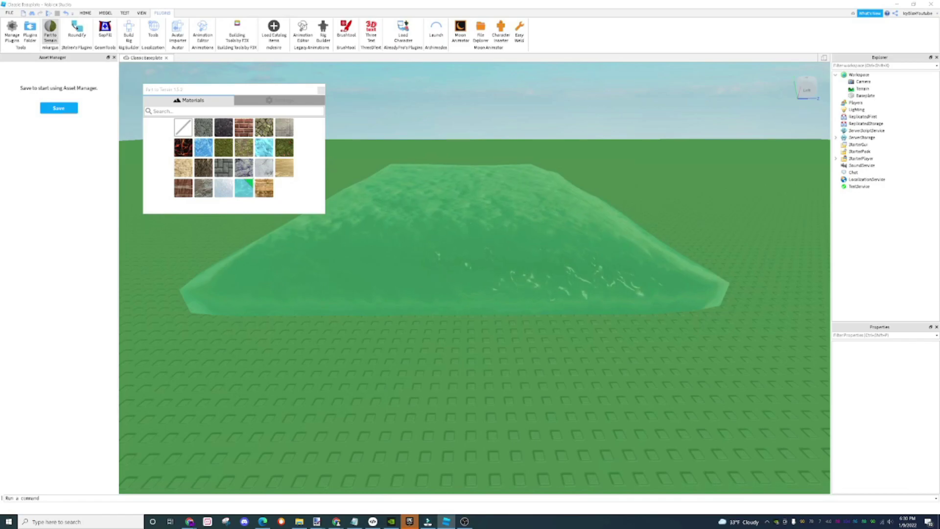
click(321, 90)
right_drag(412, 152, 420, 158)
key(w)
key(s)
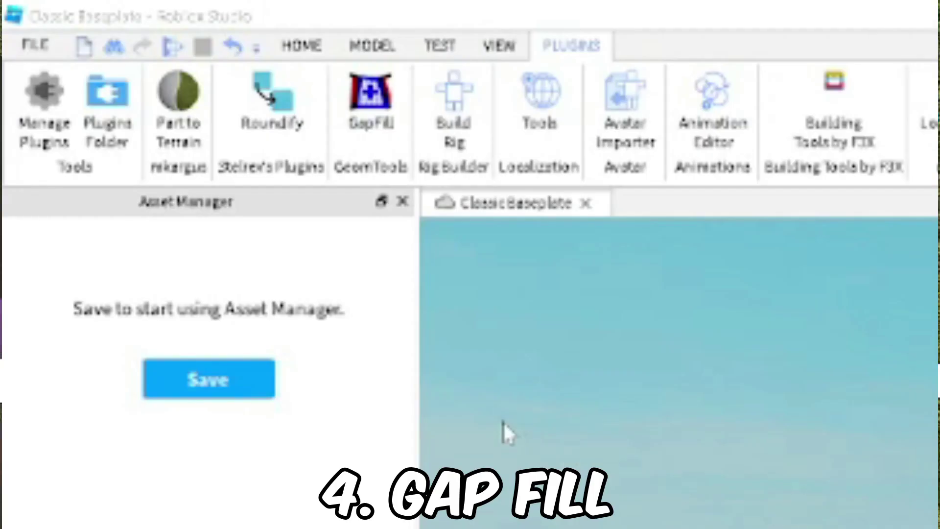
Bridge the gap between the two grey blocks with GapFill, using Normal force direction and BestGuess thickness.
click(108, 33)
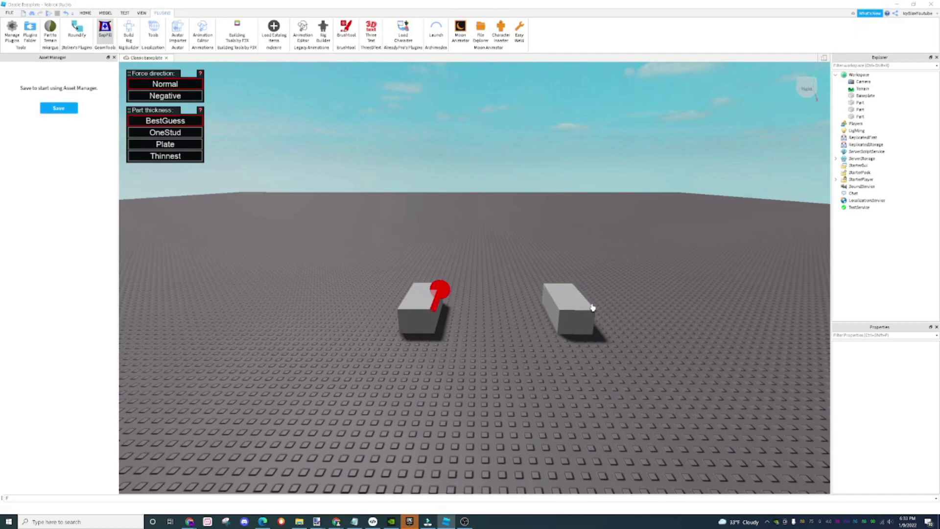
click(553, 301)
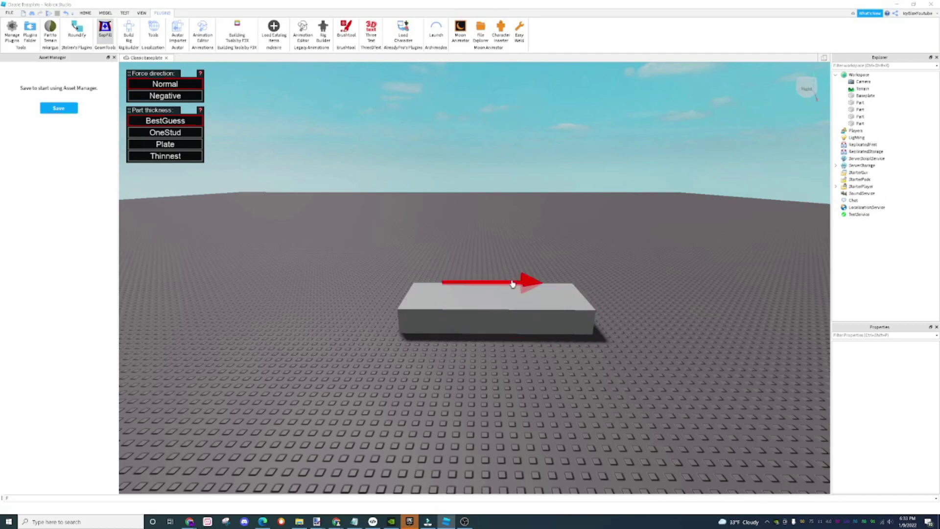
right_drag(535, 330, 529, 328)
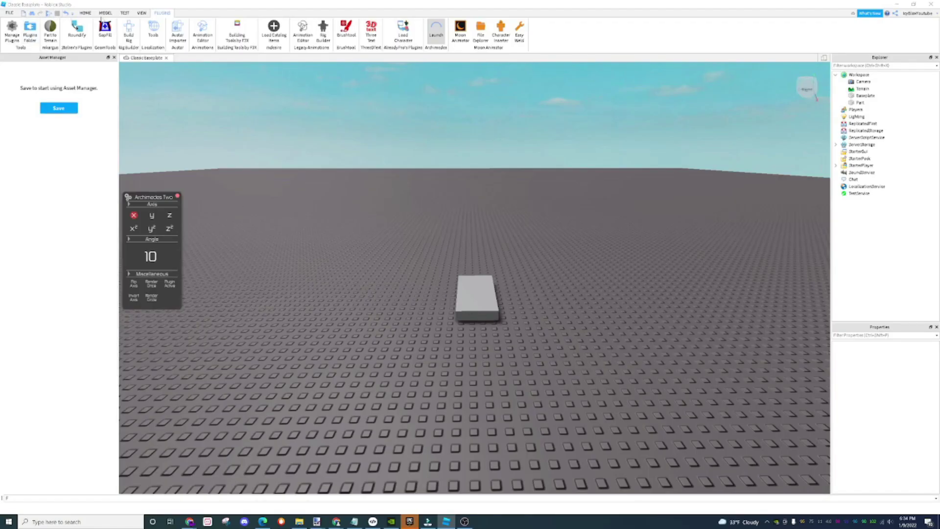
Select the grey part on the baseplate as the source segment for the Archimedes curve.
click(84, 13)
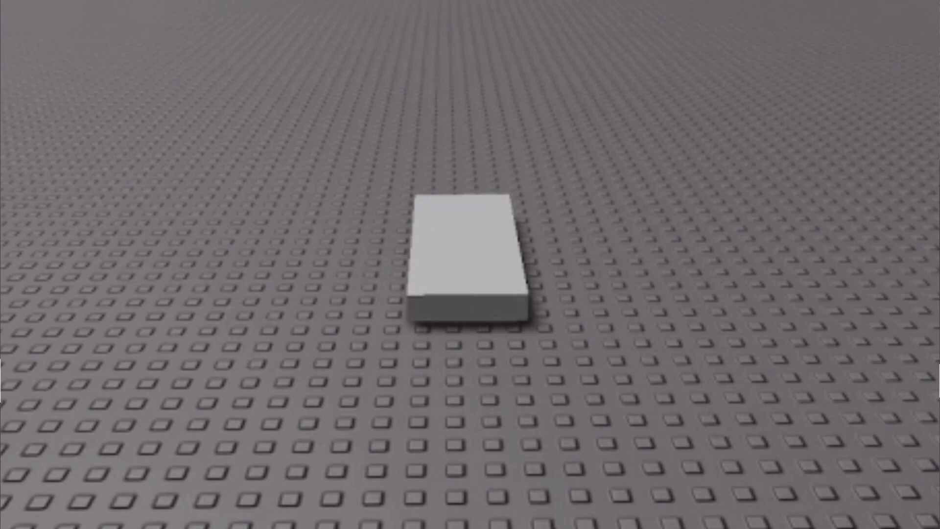
click(447, 266)
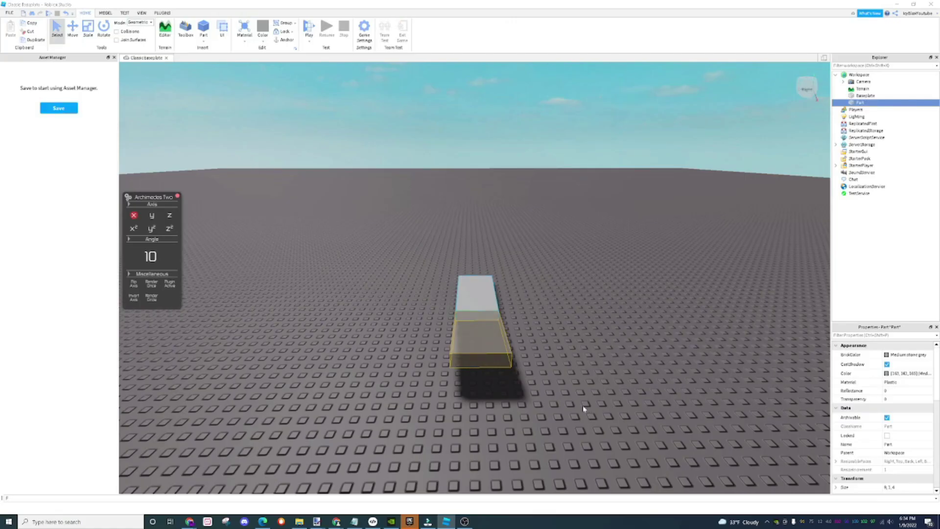
right_drag(583, 408, 543, 394)
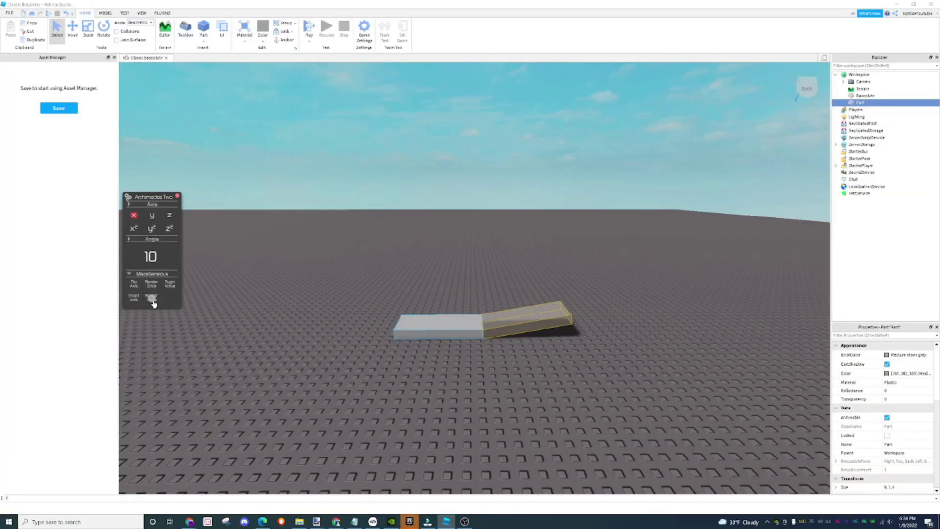
Render a full circle from the part on the x axis at an angle of 10, and undo it.
click(90, 370)
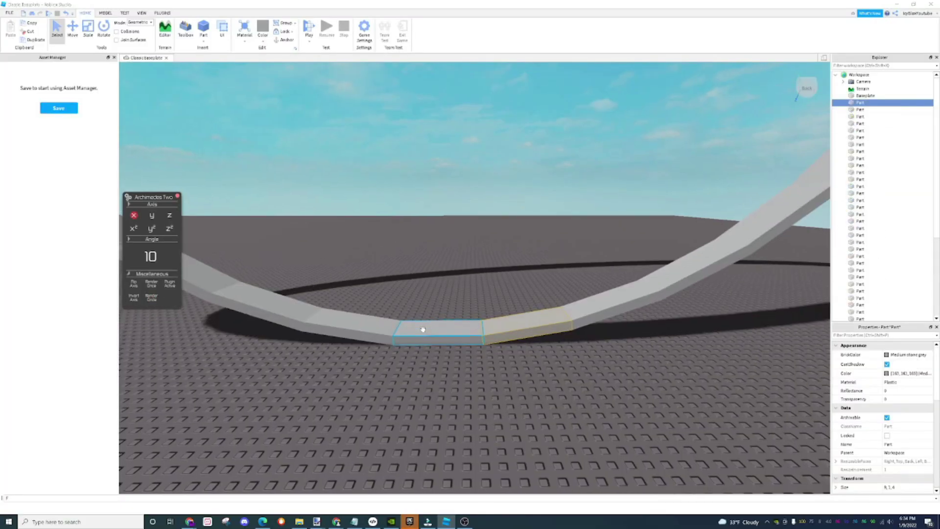
scroll(423, 329, down, 8)
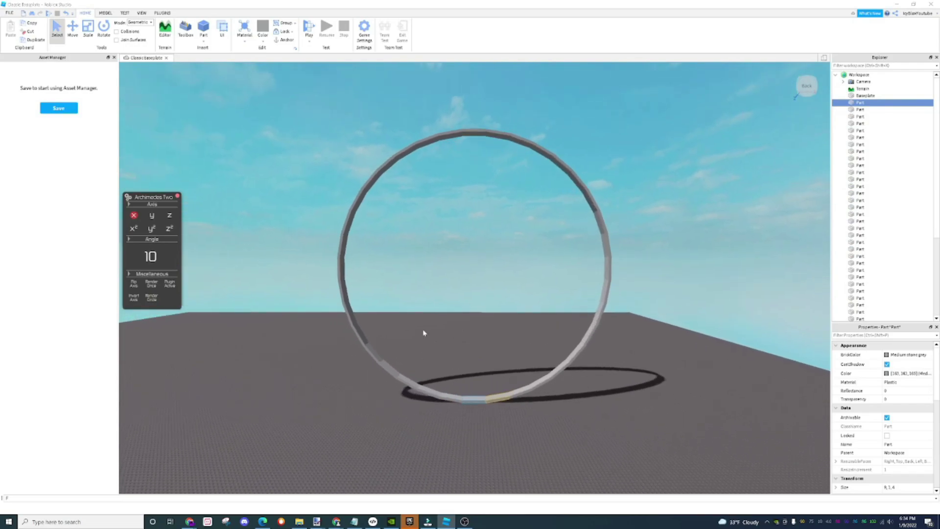
scroll(424, 333, up, 3)
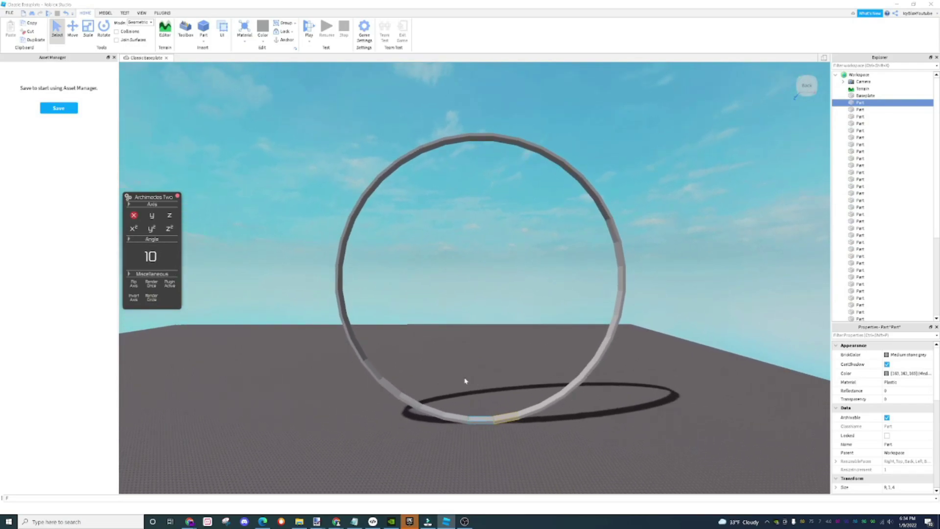
scroll(416, 351, up, 2)
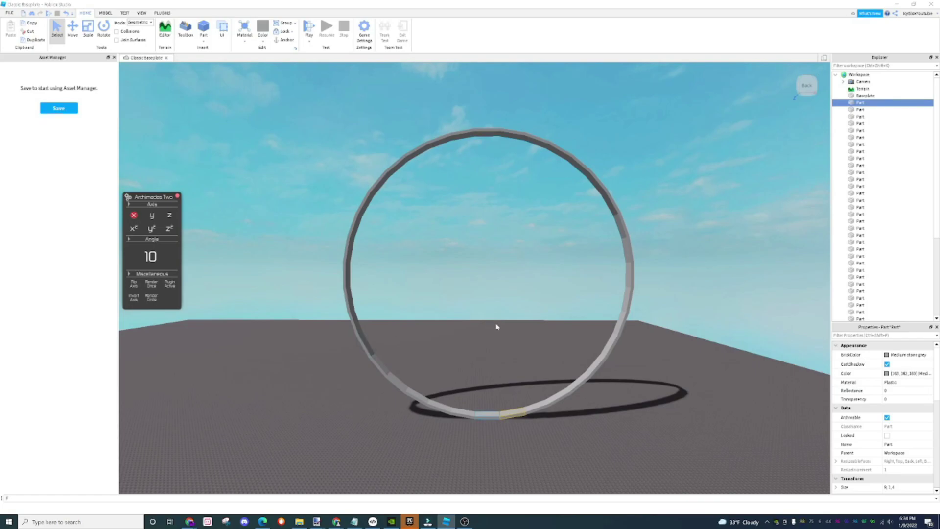
key(ctrl+z)
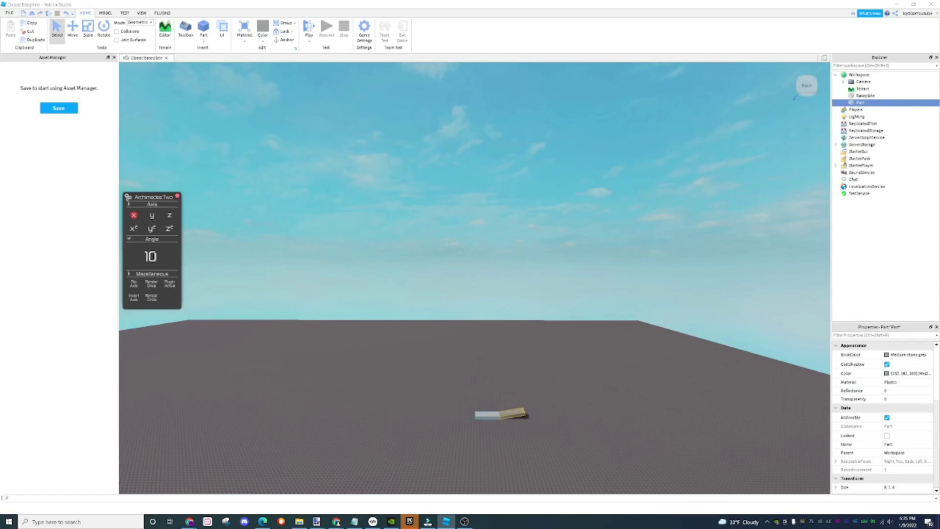
Set the Archimedes angle to 30, try rendering a circle on the x axis, and undo that circle.
click(152, 256)
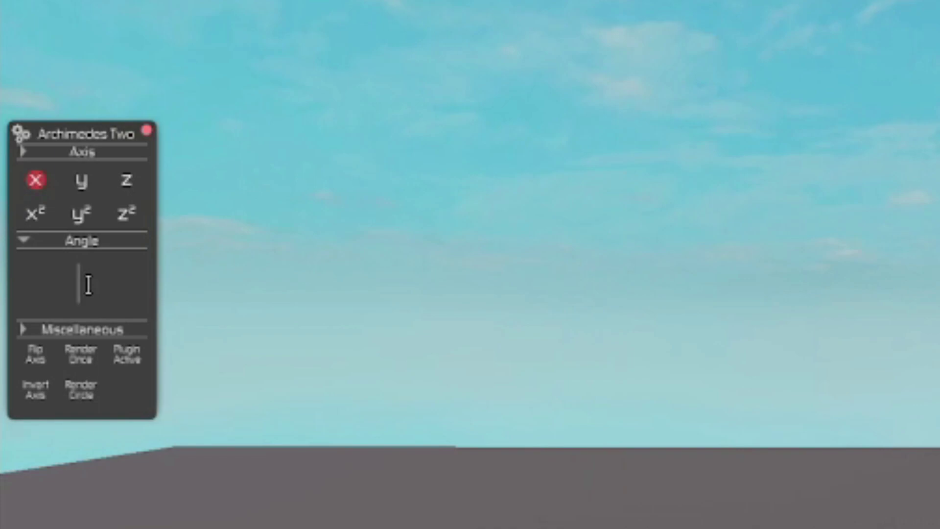
text(30)
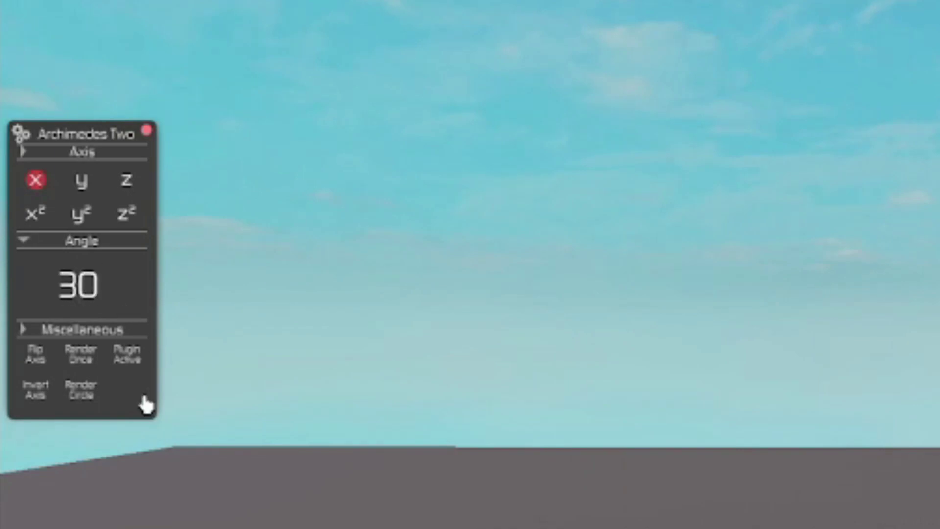
click(78, 391)
right_drag(490, 365, 501, 360)
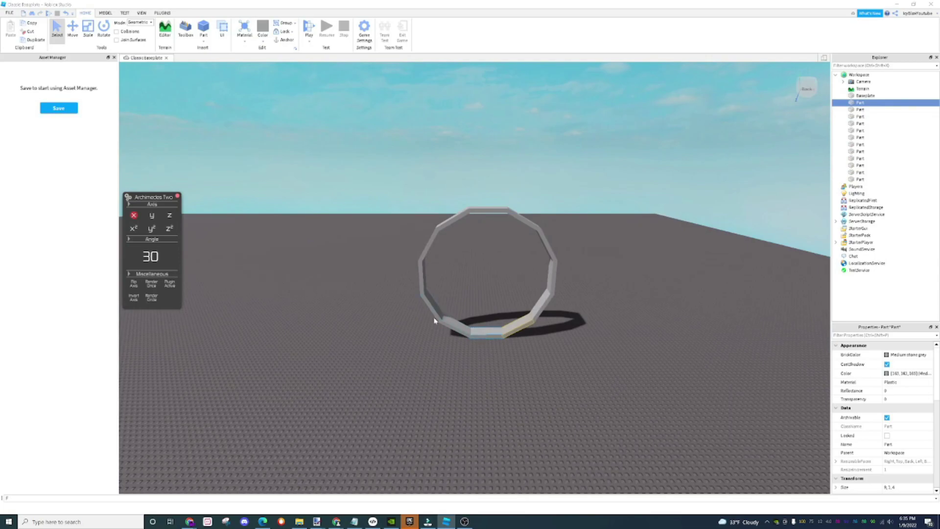
key(ctrl+z)
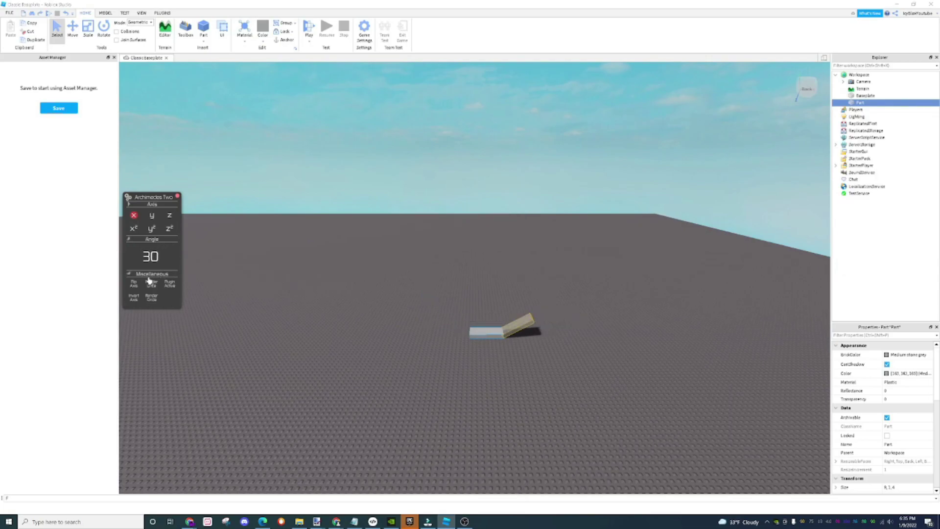
Switch the Archimedes axis to x² and render a flat circle from the selected part.
click(169, 229)
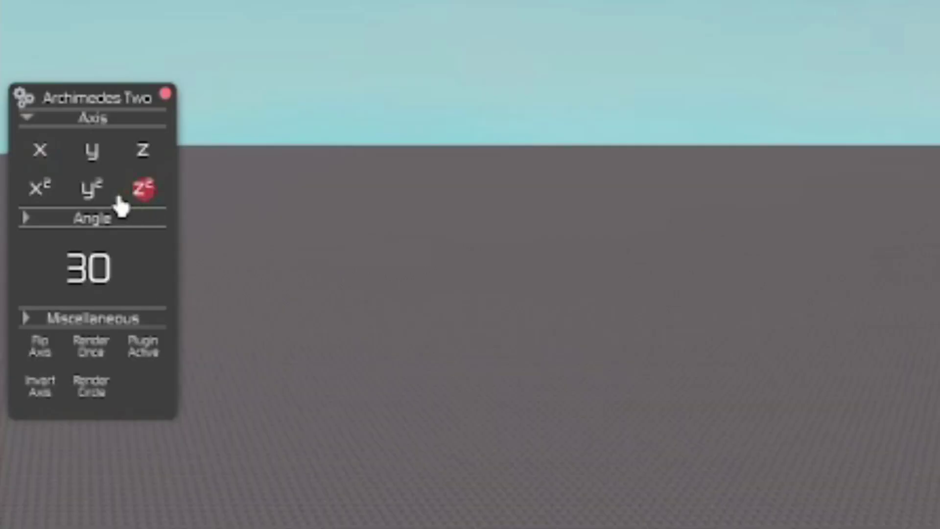
click(152, 230)
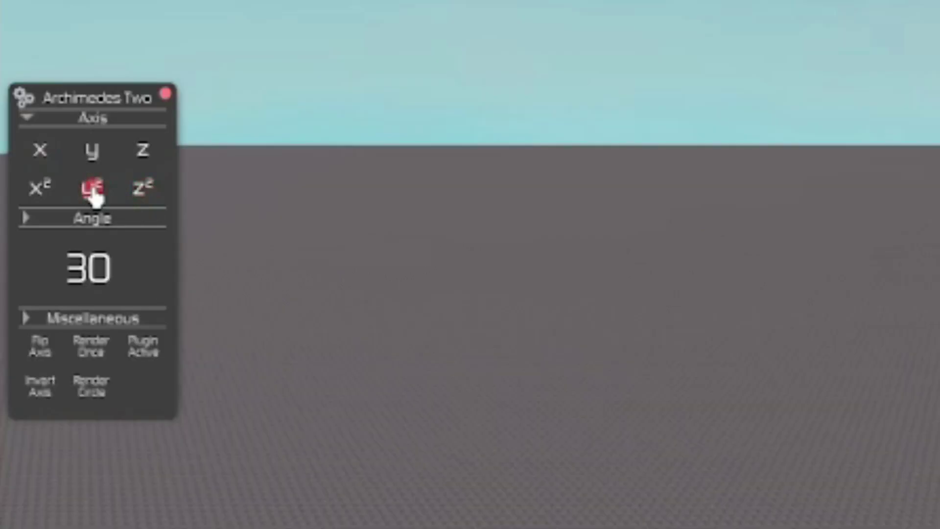
click(157, 152)
click(38, 192)
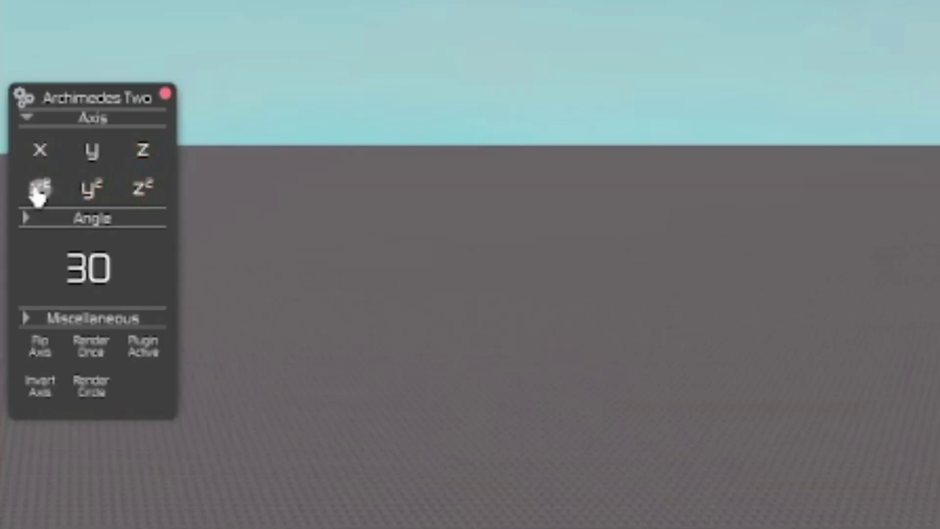
click(93, 390)
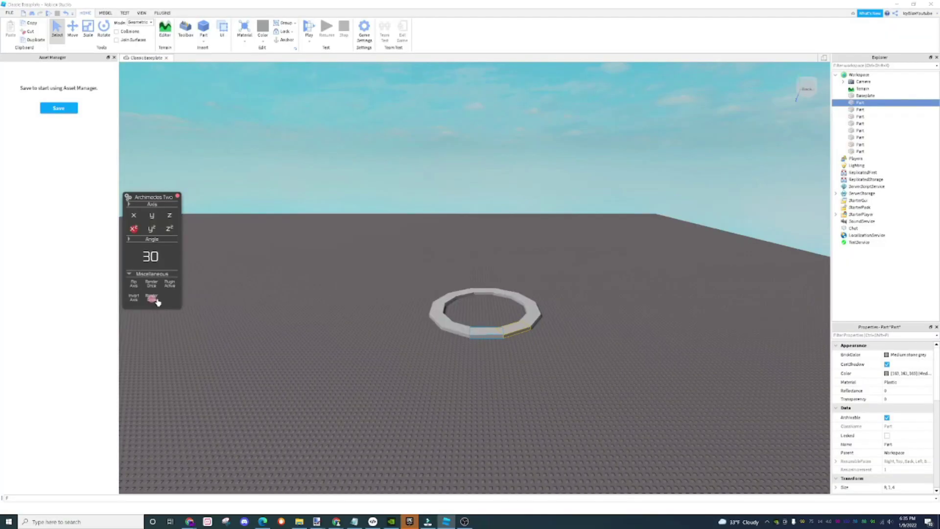
key(w)
right_drag(427, 300, 427, 301)
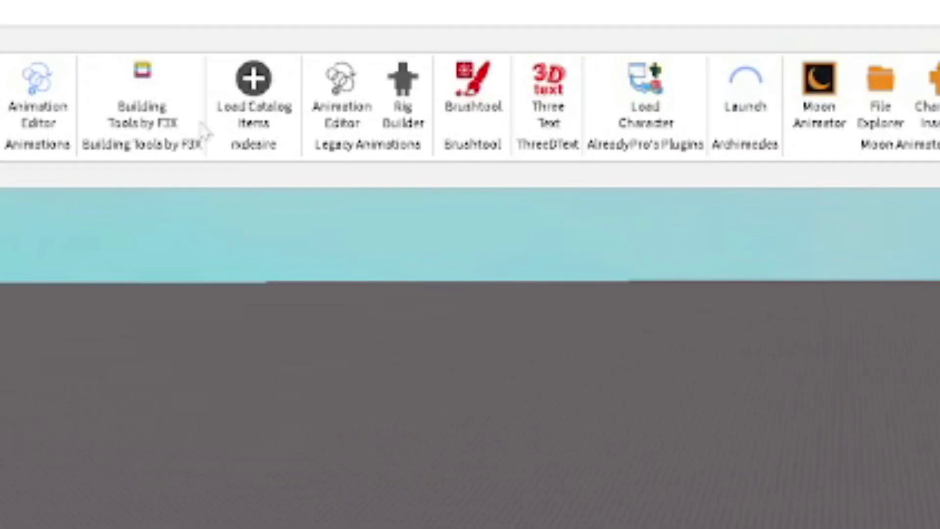
Open Brushtool and add the Rock model to the Grass and Tree brushes.
click(473, 93)
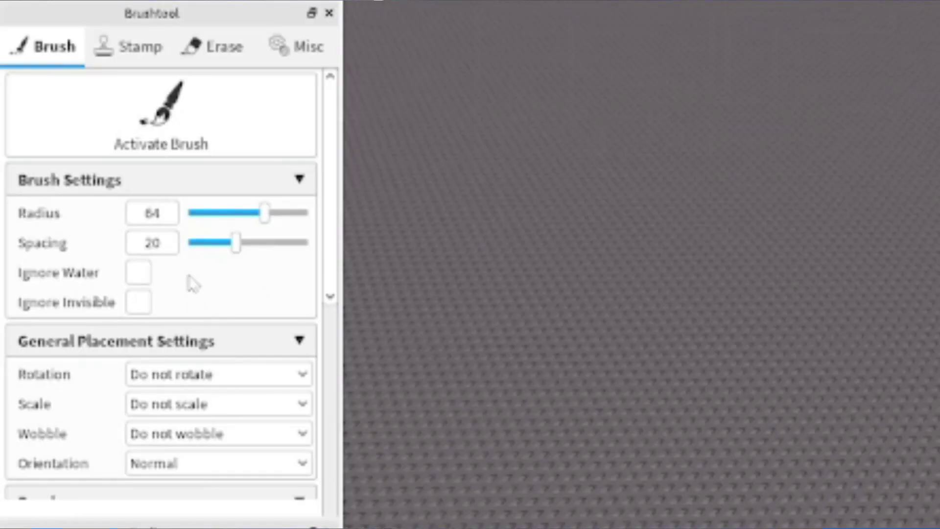
scroll(193, 283, down, 5)
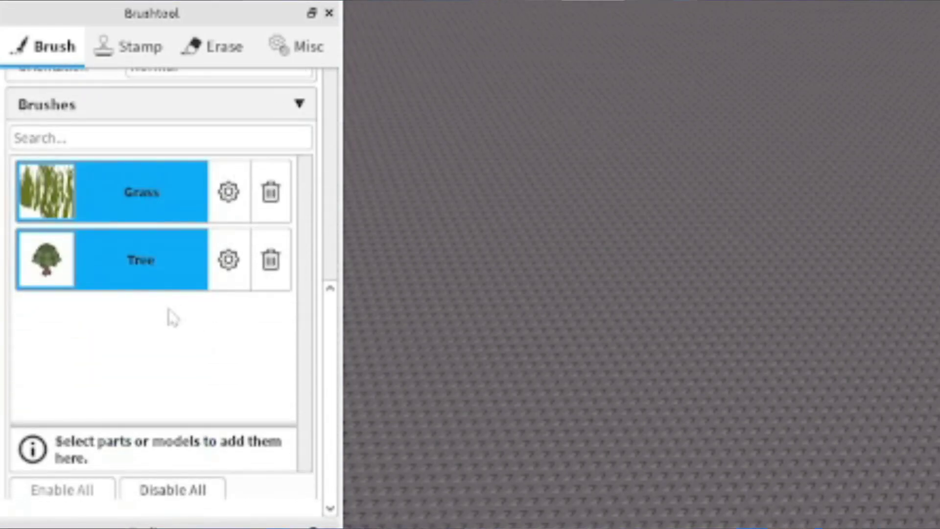
mouse_move(16, 417)
mouse_down()
mouse_move(226, 361)
mouse_move(271, 361)
mouse_up()
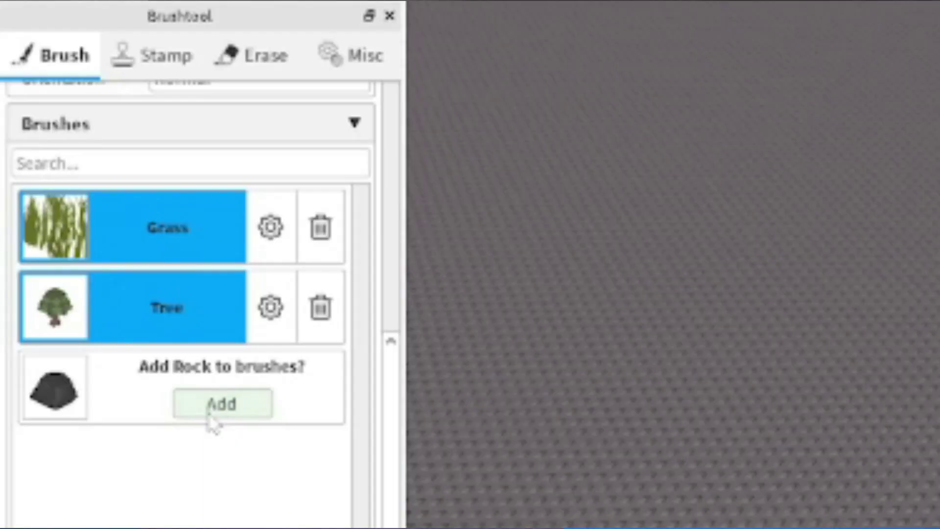
click(62, 276)
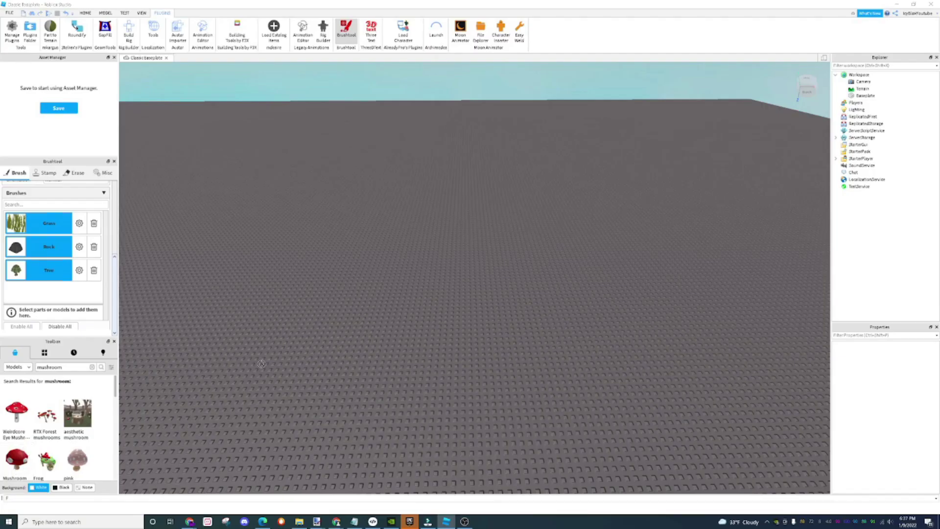
Insert a red mushroom on the baseplate, add its MeshPart to the brushes, and delete the placed mushroom.
mouse_move(262, 364)
mouse_down()
mouse_move(524, 394)
mouse_move(497, 228)
mouse_move(465, 364)
mouse_up()
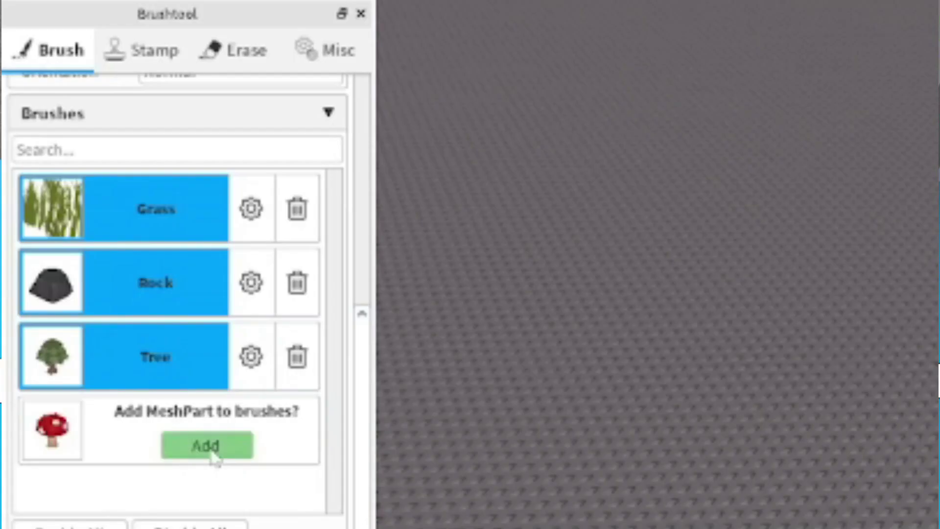
click(64, 298)
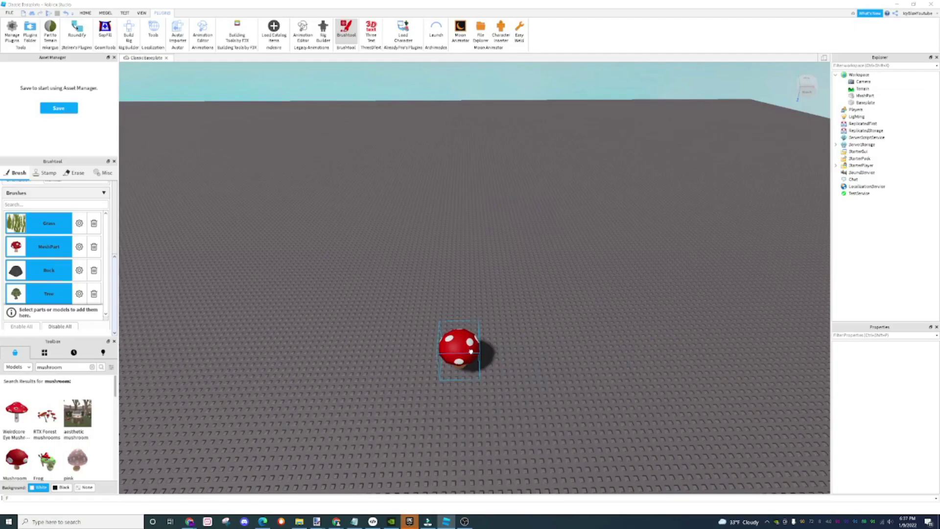
click(471, 352)
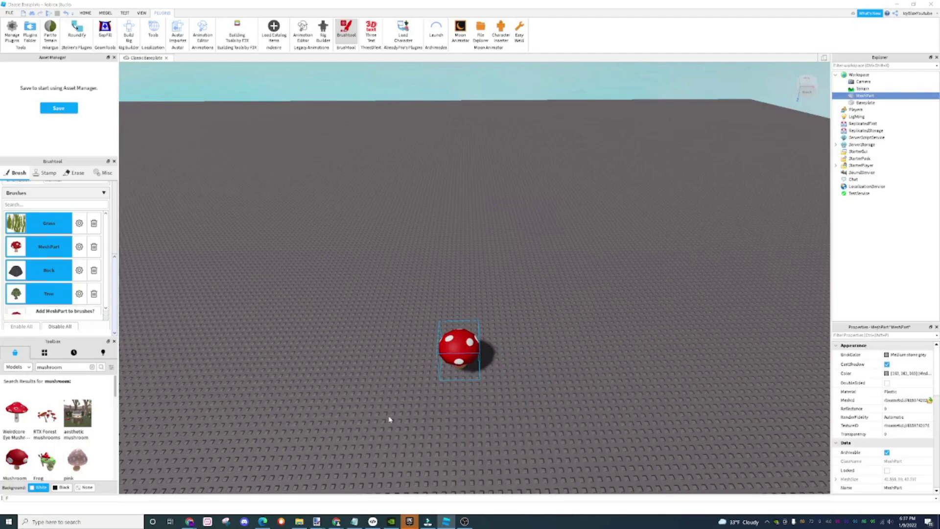
key(Delete)
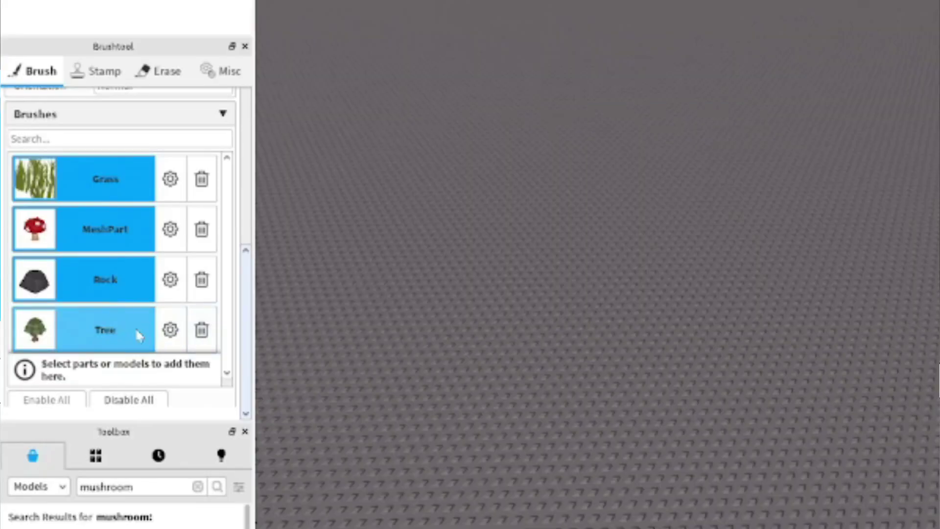
Disable the Tree brush and set the brush spacing to 11.
click(64, 293)
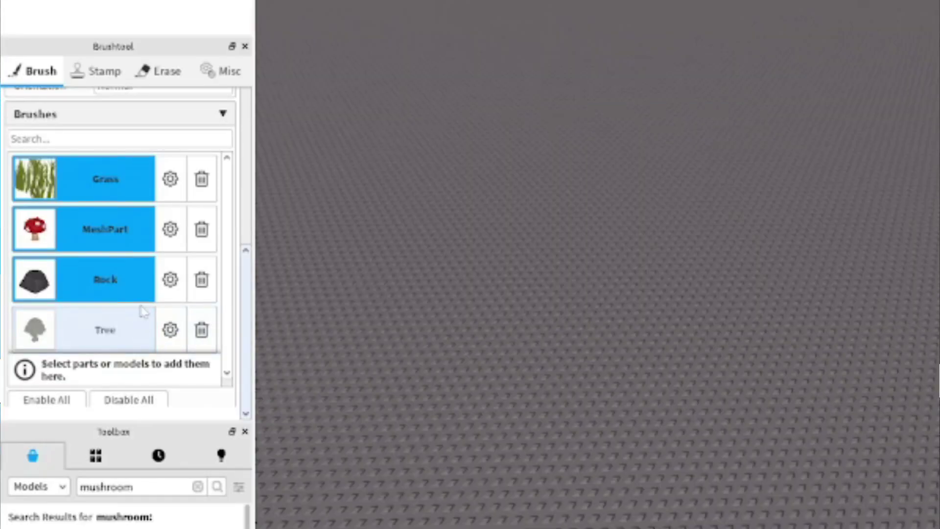
scroll(56, 247, up, 2)
scroll(56, 246, down, 2)
scroll(59, 242, up, 5)
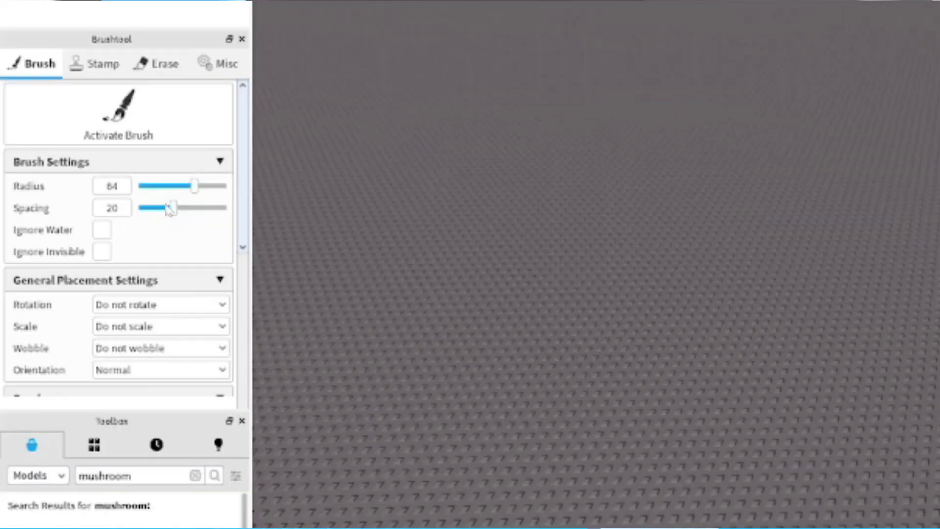
drag(78, 240, 75, 241)
mouse_move(160, 208)
mouse_down()
mouse_move(151, 208)
mouse_move(159, 208)
mouse_up()
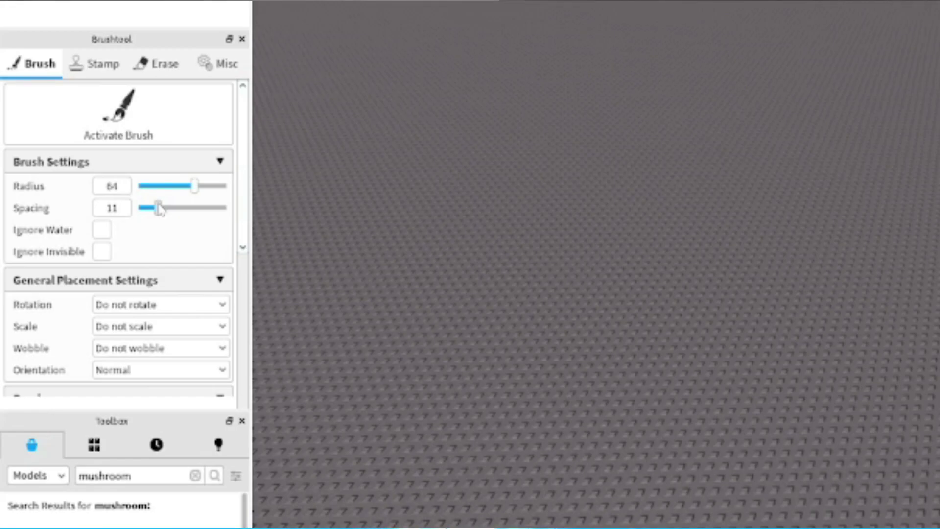
Activate the brush and paint grass, mushrooms and rocks across the whole baseplate.
click(147, 133)
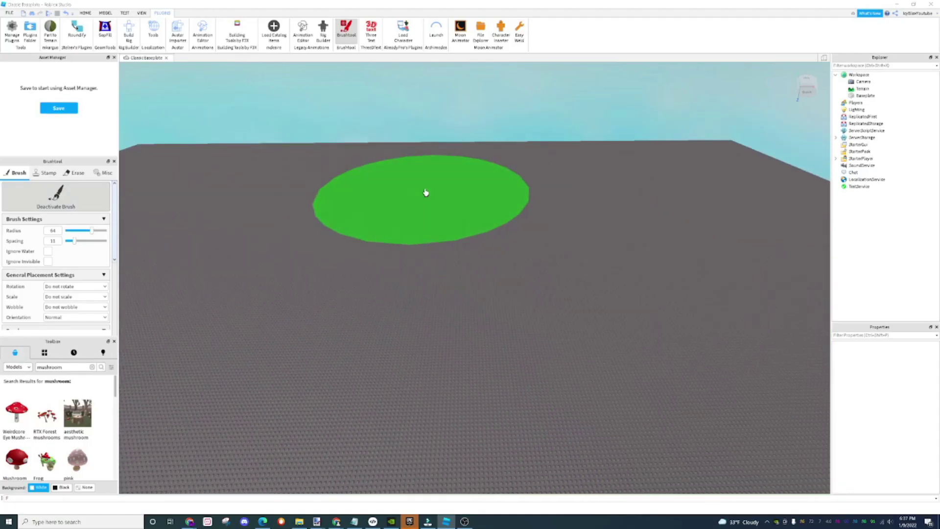
scroll(425, 193, down, 4)
mouse_move(424, 191)
mouse_down()
mouse_move(435, 172)
mouse_move(540, 226)
mouse_move(535, 300)
mouse_move(481, 332)
mouse_move(331, 325)
mouse_move(262, 251)
mouse_move(340, 221)
mouse_move(325, 150)
mouse_move(504, 138)
mouse_move(743, 380)
mouse_move(523, 442)
mouse_move(226, 346)
mouse_move(195, 185)
mouse_move(230, 121)
mouse_move(204, 234)
mouse_up()
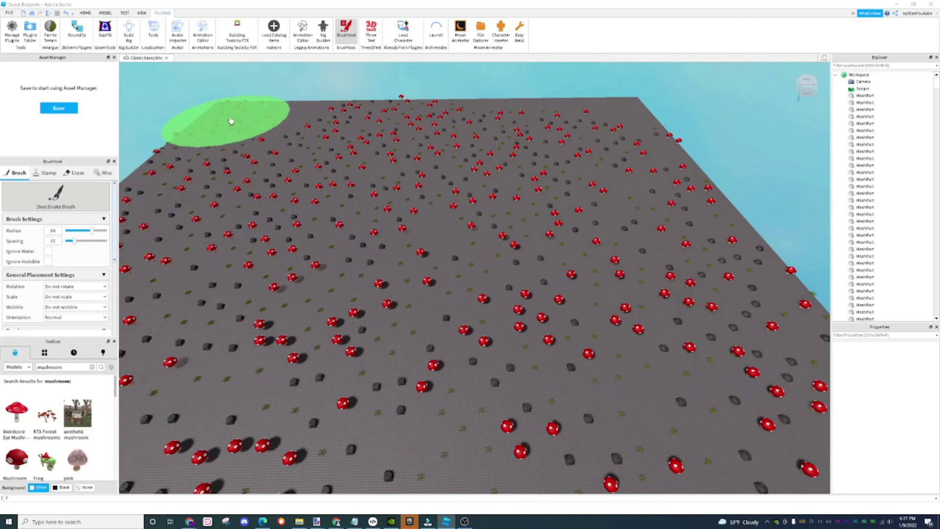
Disable the Grass, MeshPart and Rock brushes and enable only the Tree brush.
scroll(67, 293, down, 5)
click(49, 244)
click(49, 267)
click(49, 291)
click(54, 316)
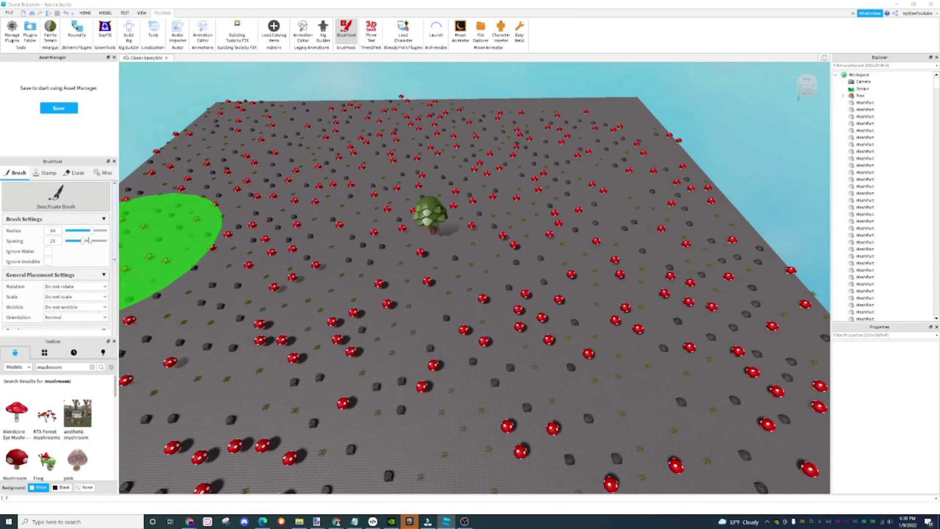
Set the brush spacing to 13 and paint trees among the mushrooms and rocks on the baseplate.
drag(82, 241, 75, 241)
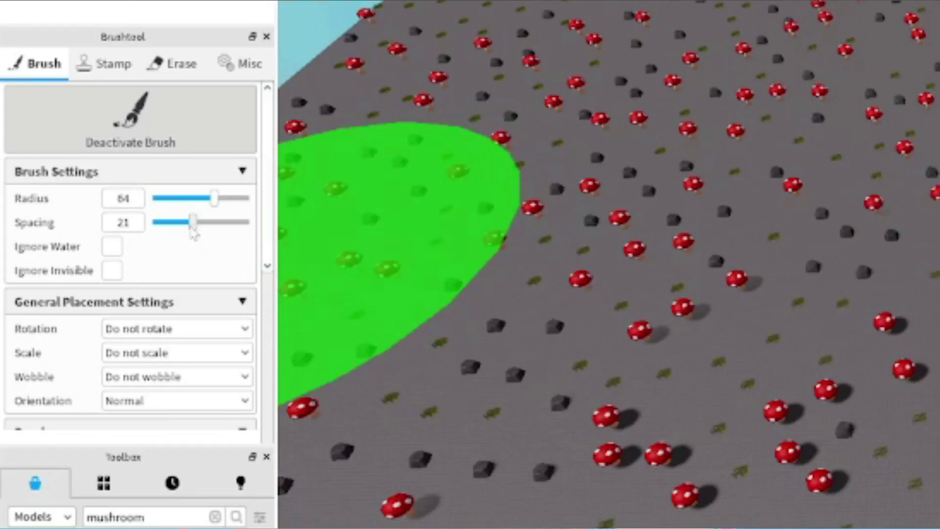
click(356, 161)
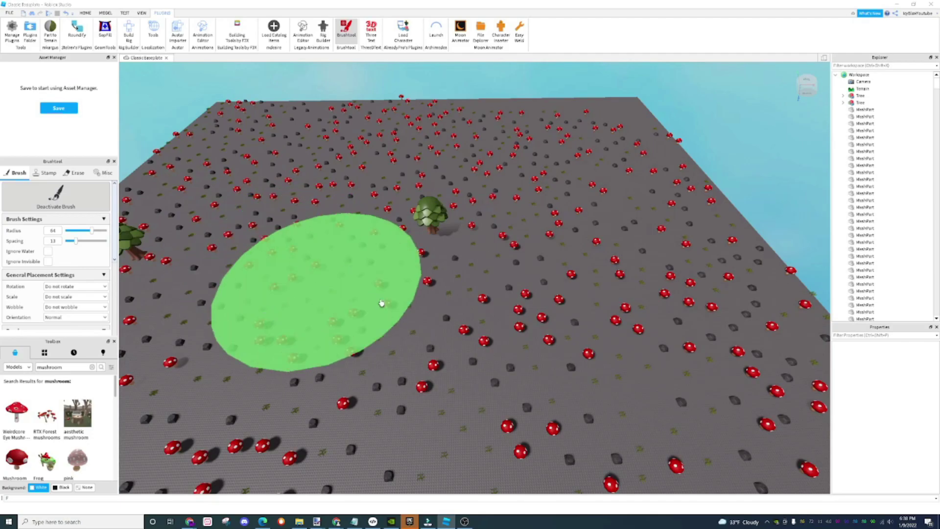
click(463, 157)
mouse_move(388, 159)
mouse_down()
mouse_move(506, 260)
mouse_move(416, 275)
mouse_up()
mouse_move(304, 276)
mouse_down()
mouse_move(445, 196)
mouse_move(289, 304)
mouse_up()
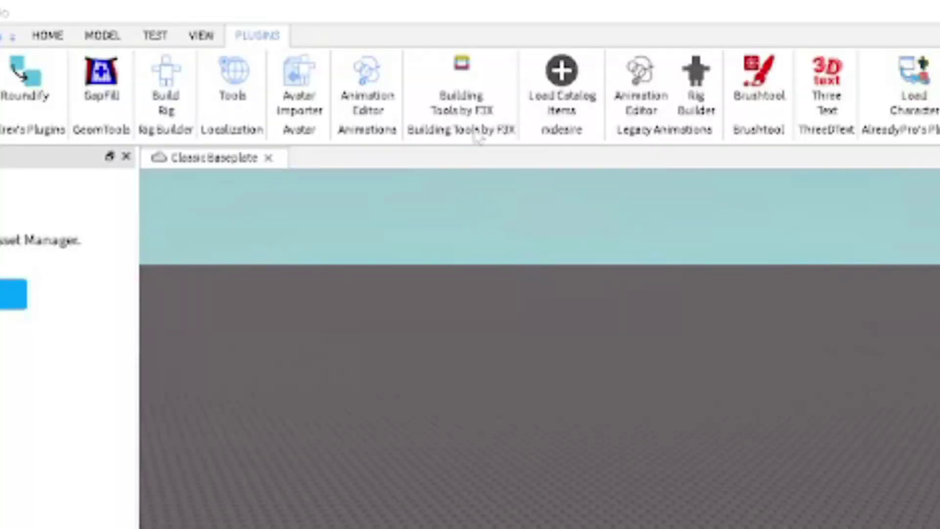
Activate Building Tools by F3X and move the grey part sideways, first in increments of 1 and again in increments of 0.1.
click(237, 34)
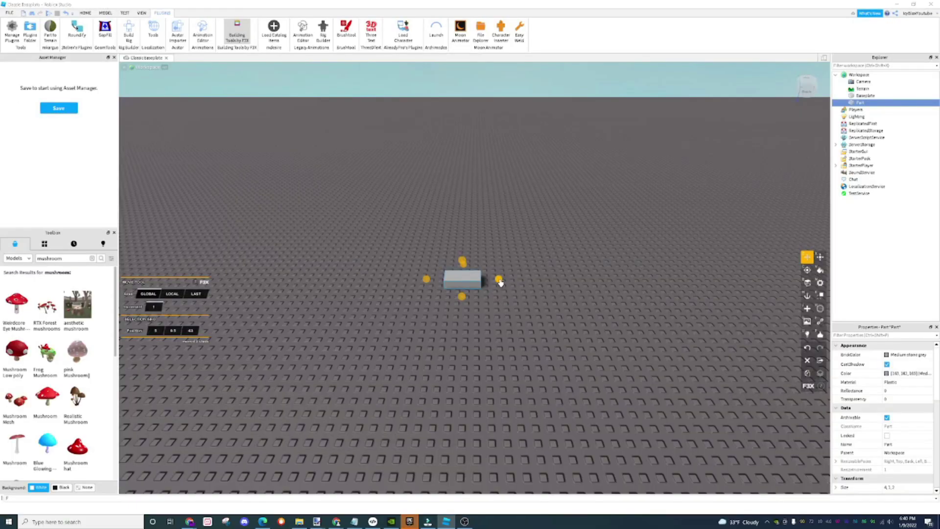
drag(503, 283, 456, 275)
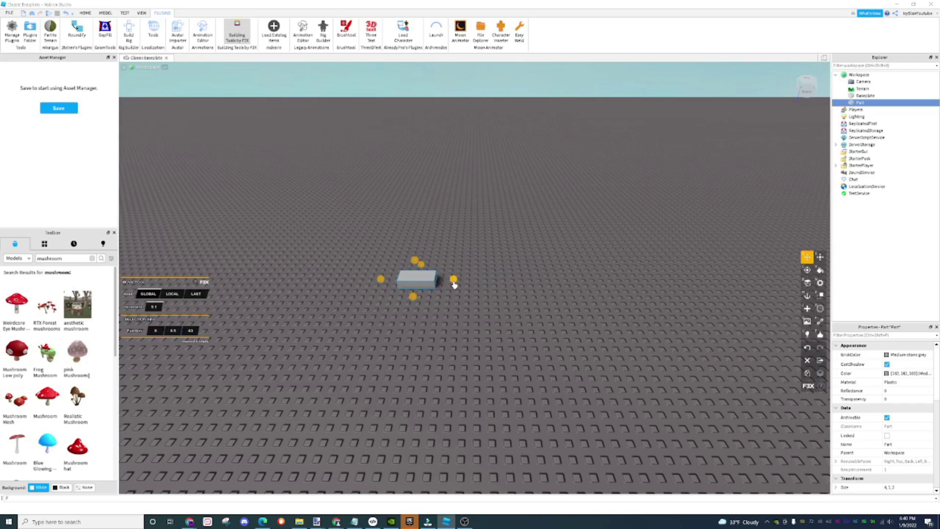
drag(459, 283, 524, 274)
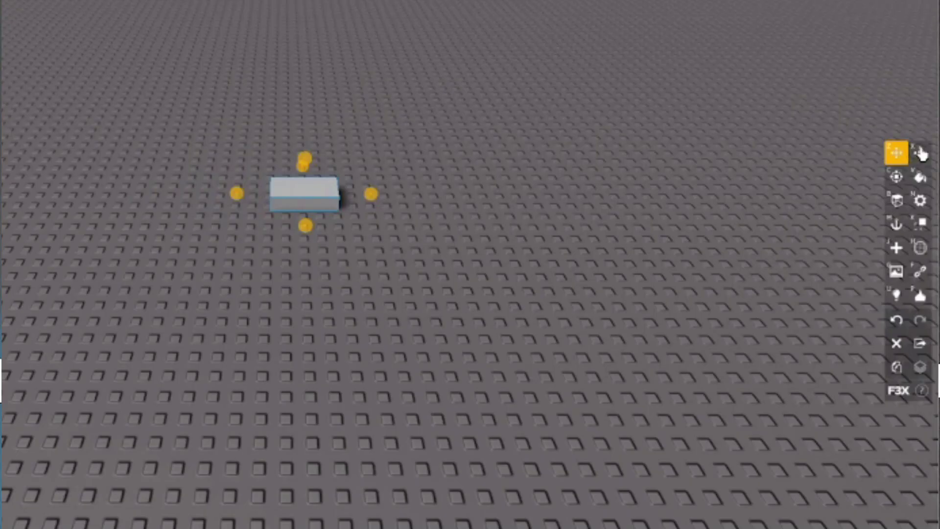
Resize the part lengthwise with increments of 1 and 0.1 until it is about 14 studs long.
click(820, 257)
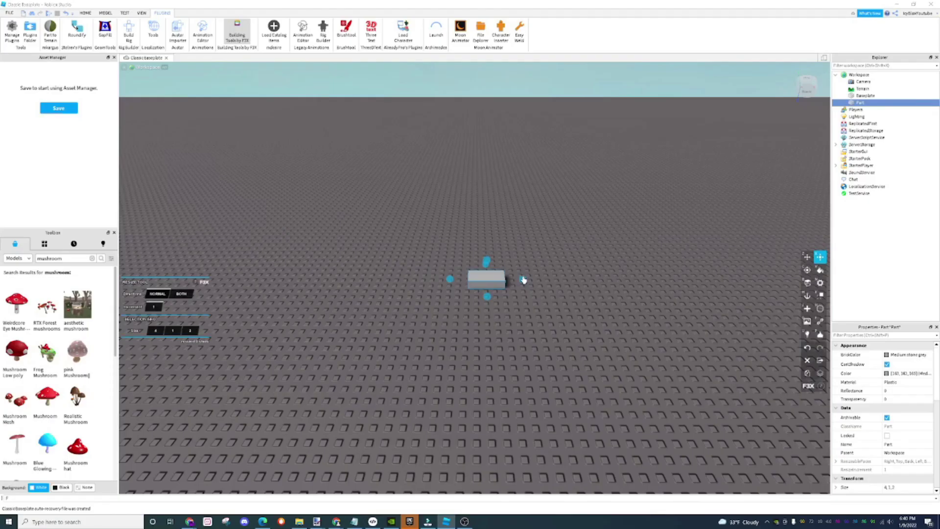
drag(373, 193, 353, 206)
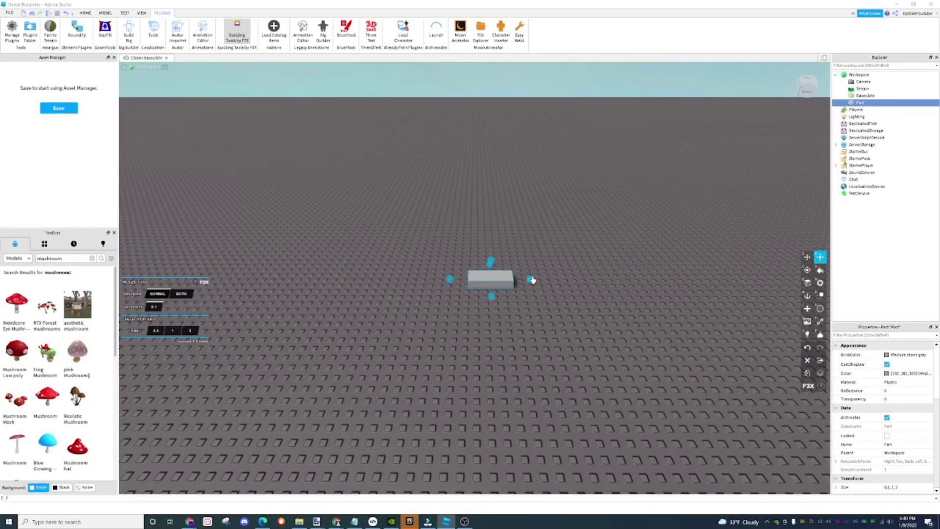
drag(532, 280, 619, 279)
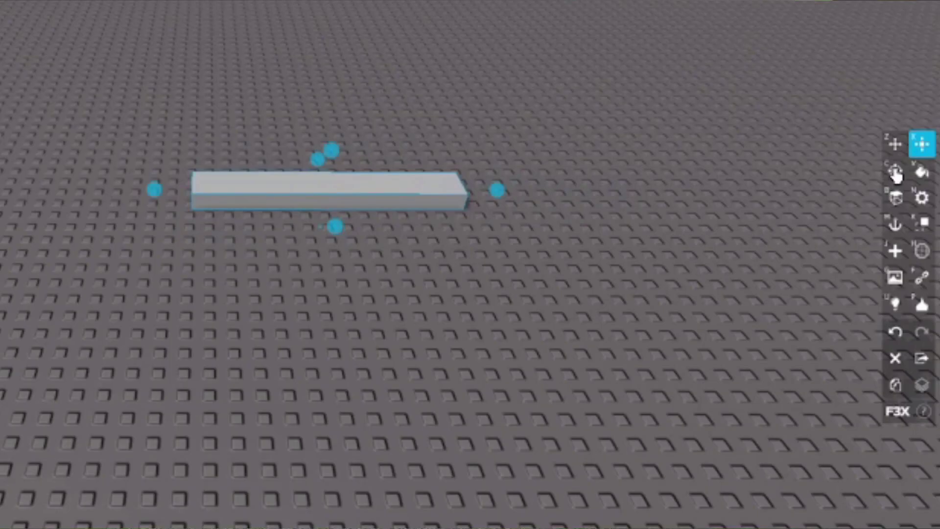
Rotate the elongated part around its vertical axis with the Rotate tool.
click(807, 270)
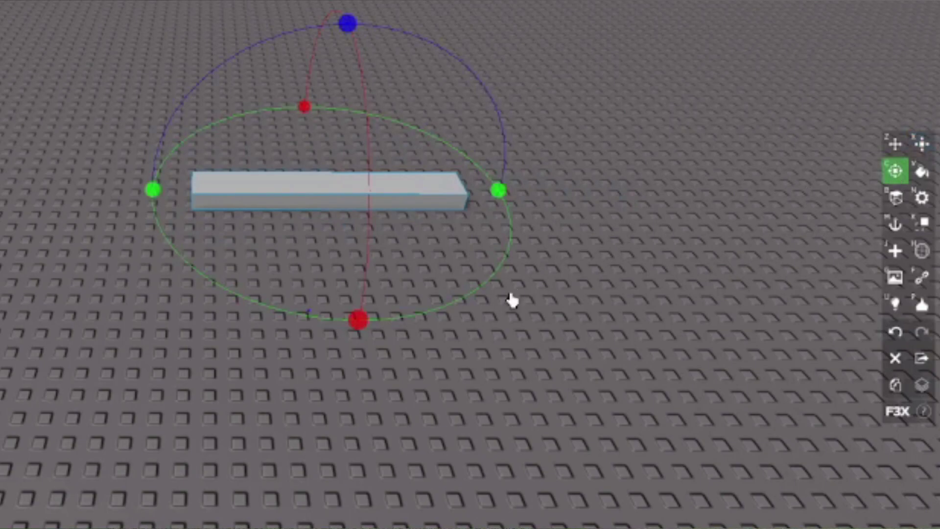
drag(502, 200, 171, 200)
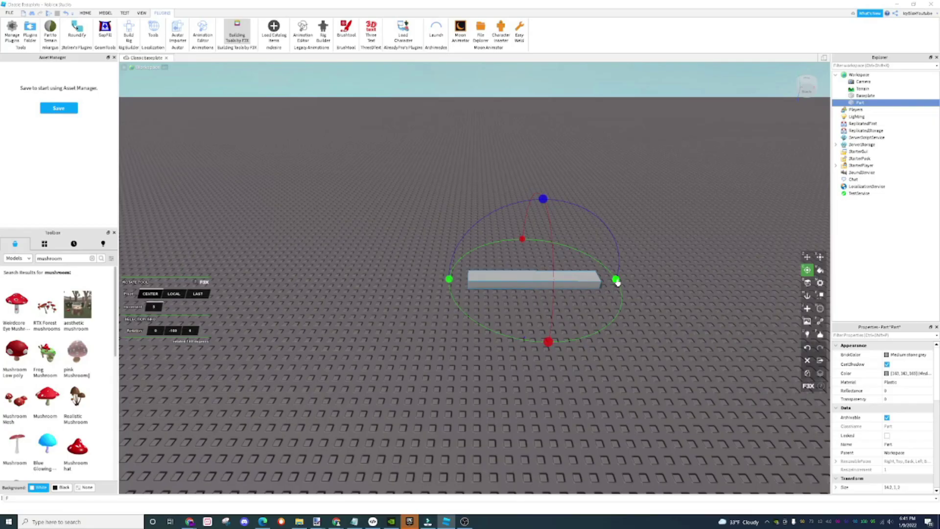
drag(617, 282, 550, 282)
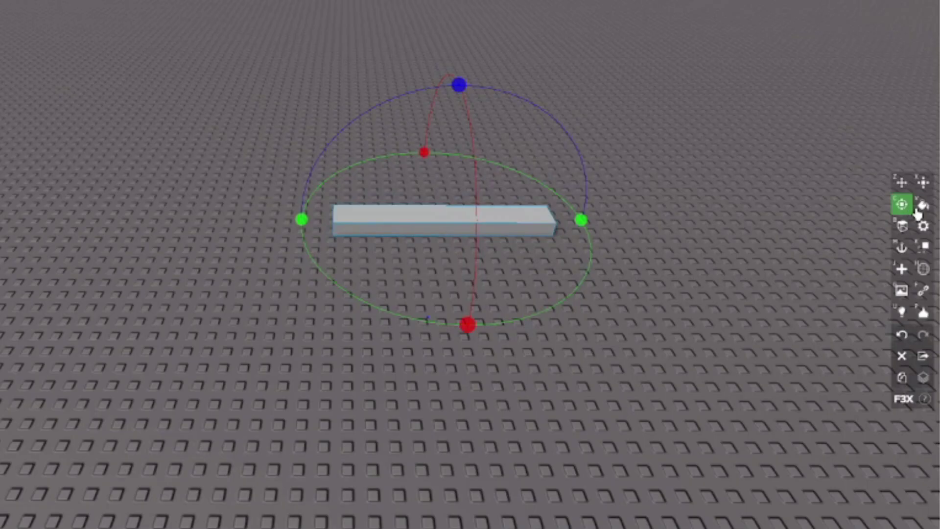
Paint the part yellowish green with the Paint tool.
click(819, 272)
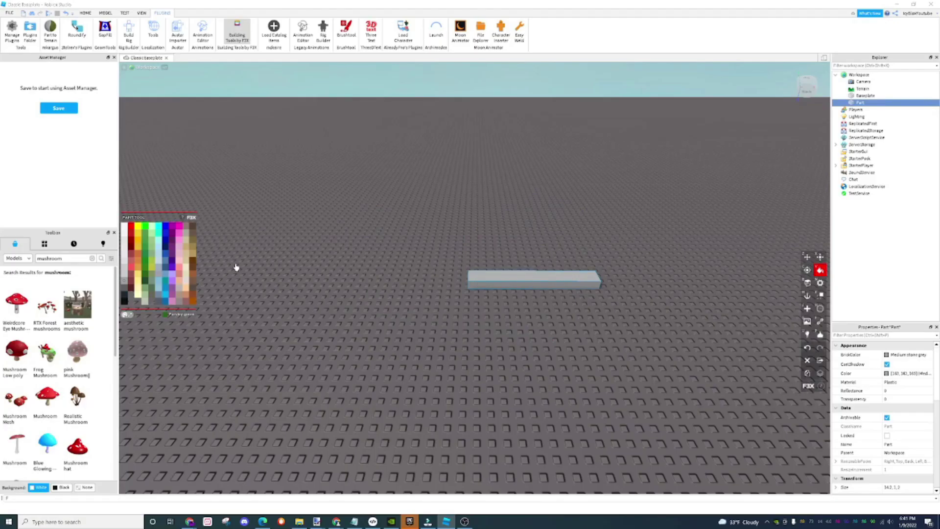
click(163, 248)
click(152, 260)
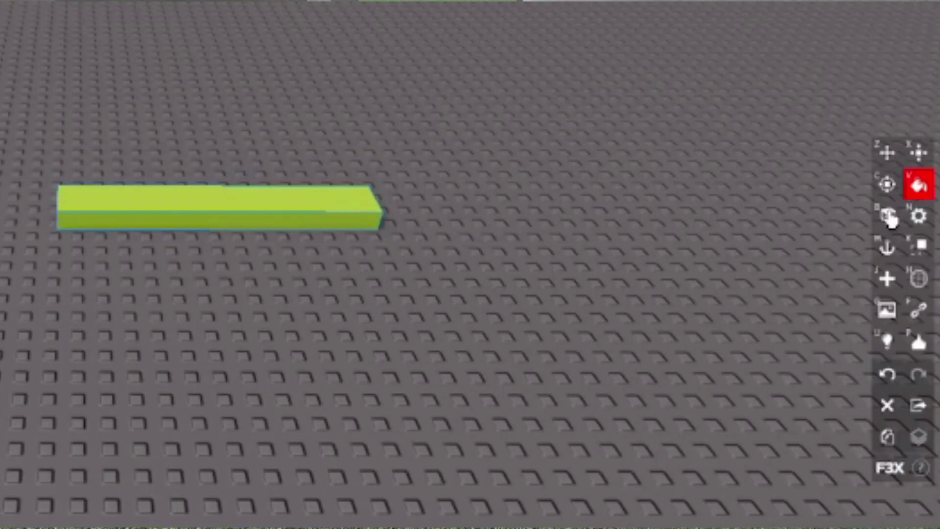
Set the green part's top surface type to Studs and bring up the Anchor tool.
click(807, 283)
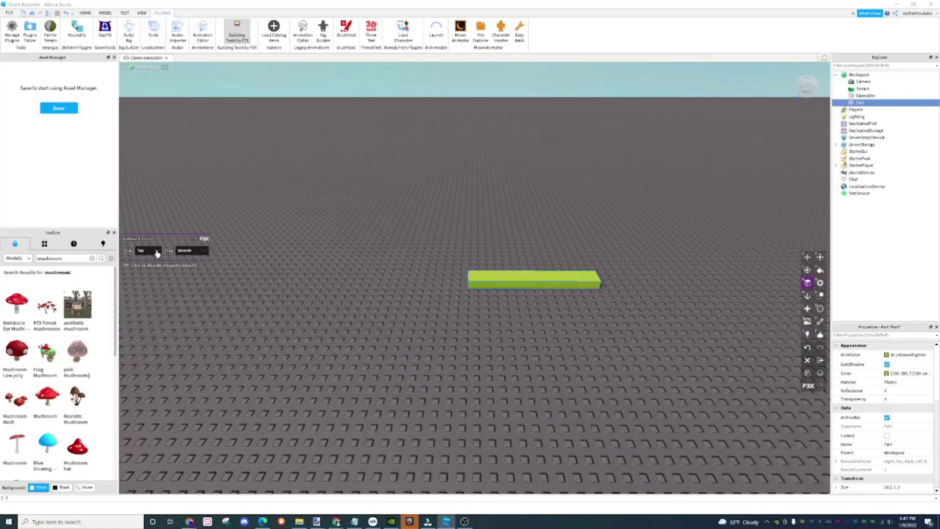
click(152, 253)
click(88, 206)
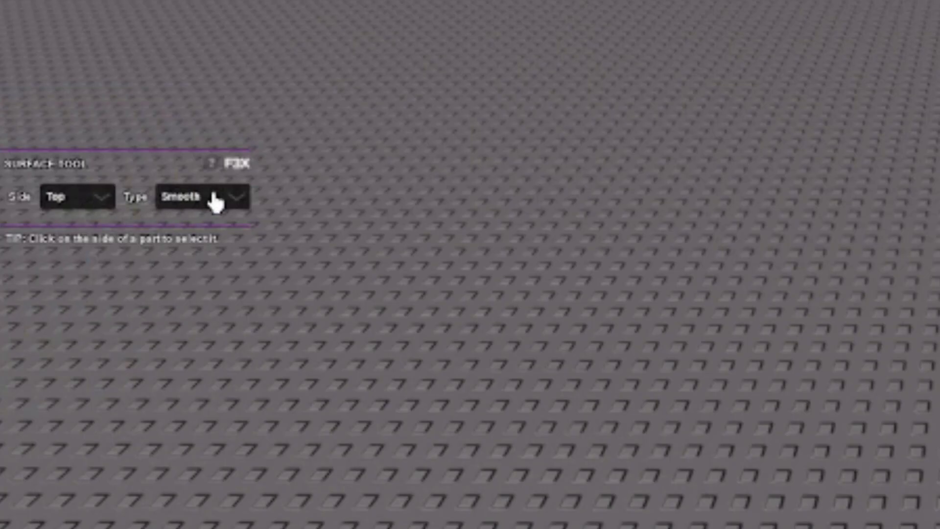
click(216, 198)
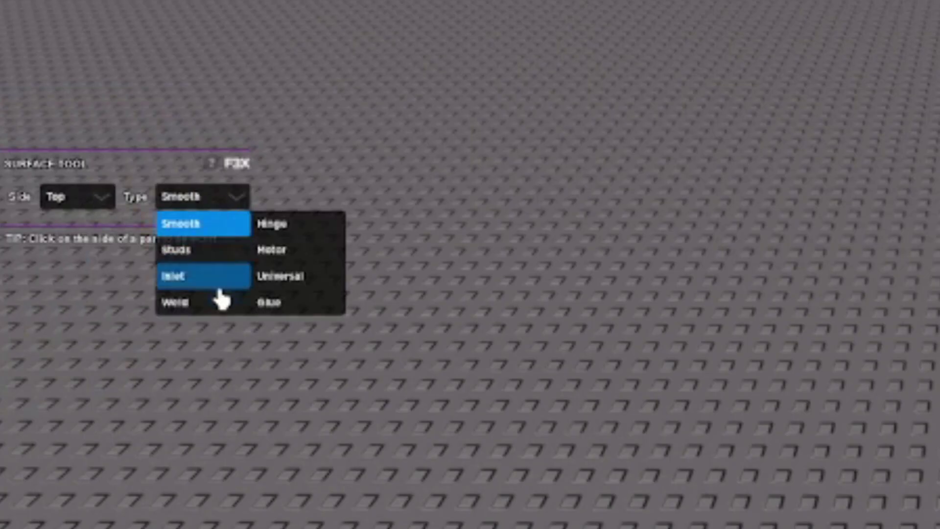
click(230, 250)
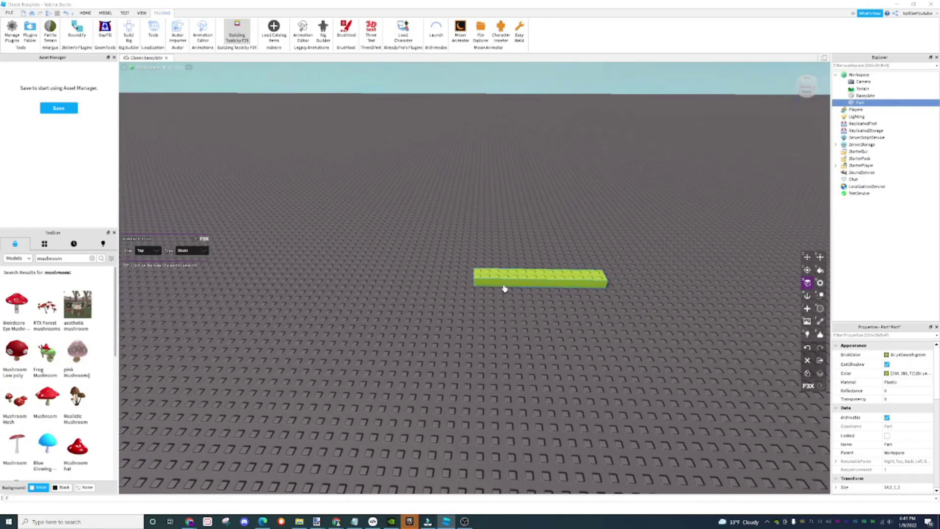
right_drag(504, 288, 504, 289)
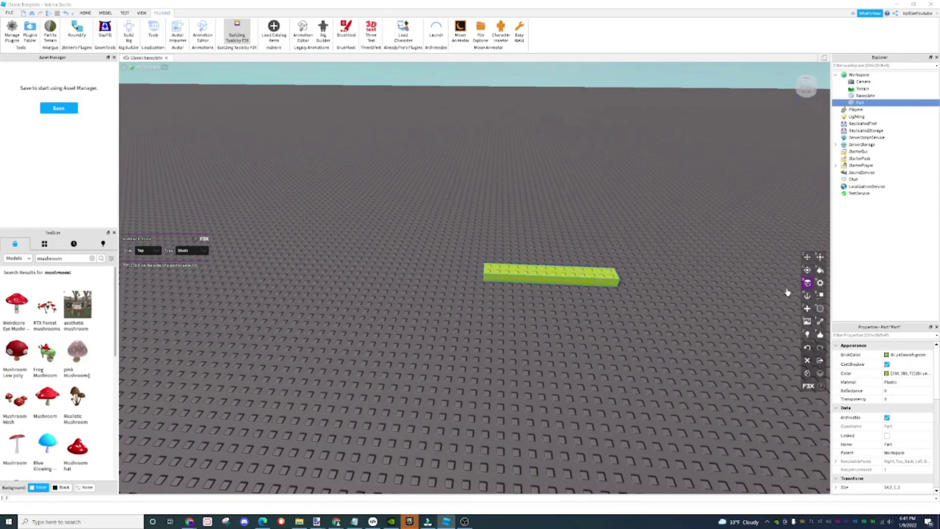
click(808, 296)
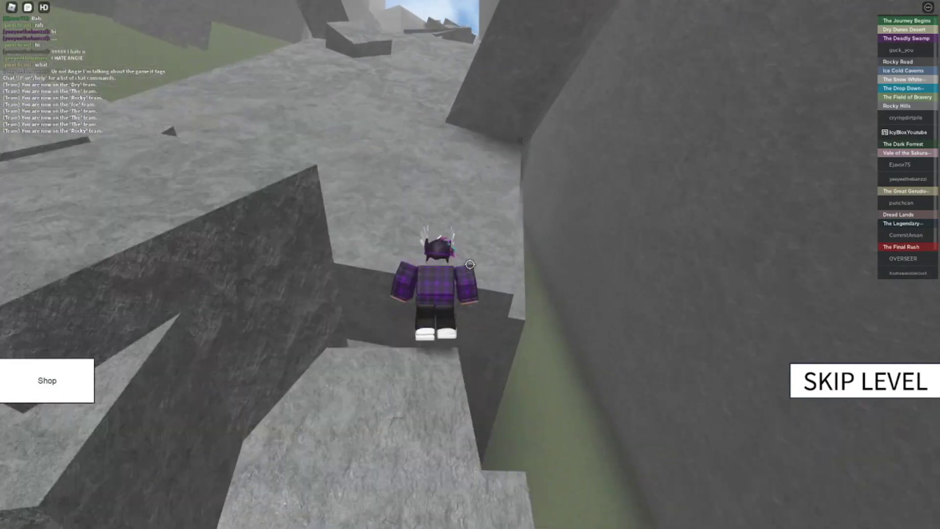
key(w)
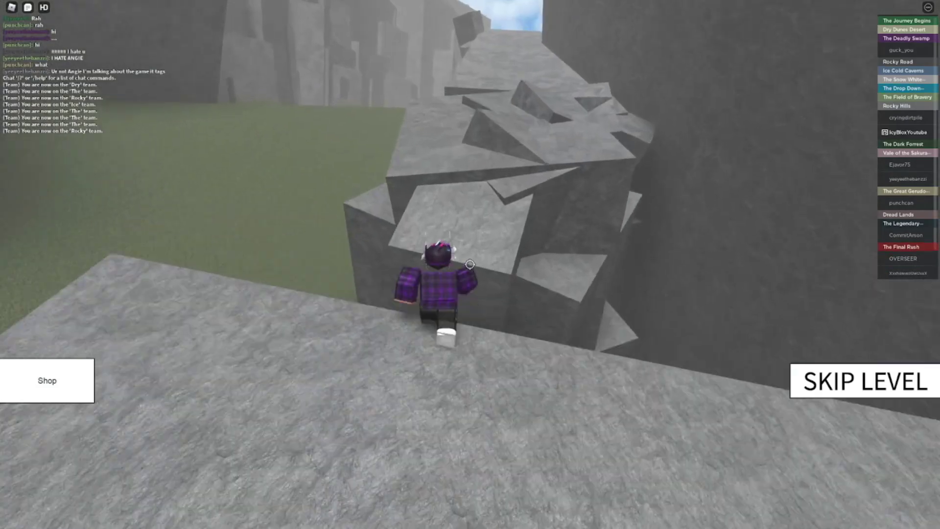
key(space)
key(w)
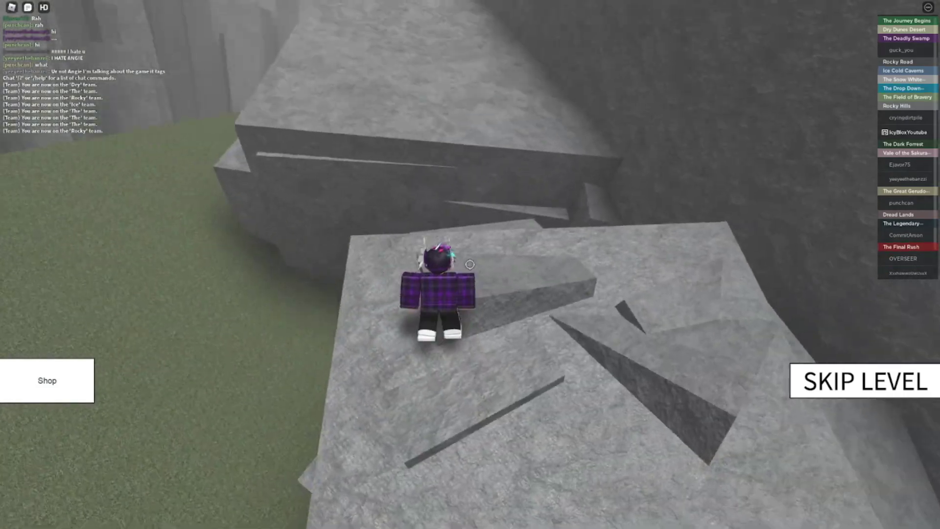
key(space)
key(w)
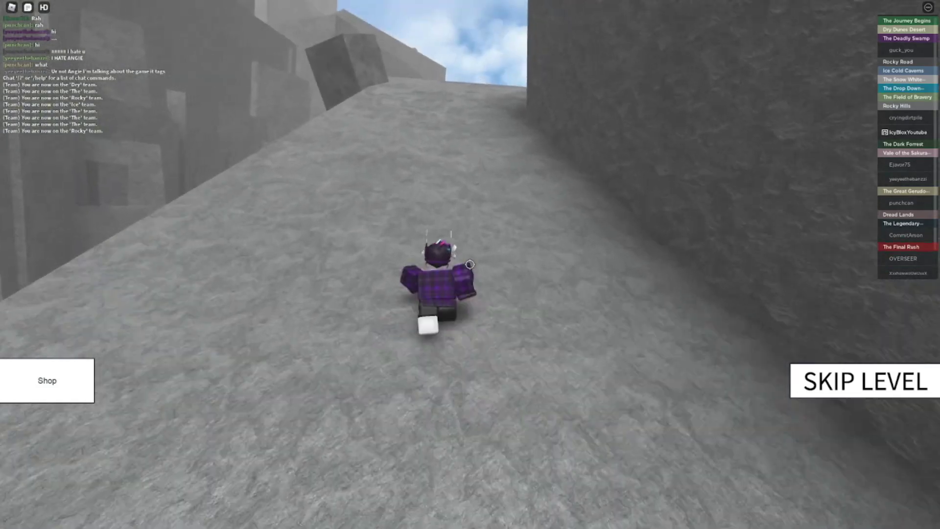
key(space)
key(w)
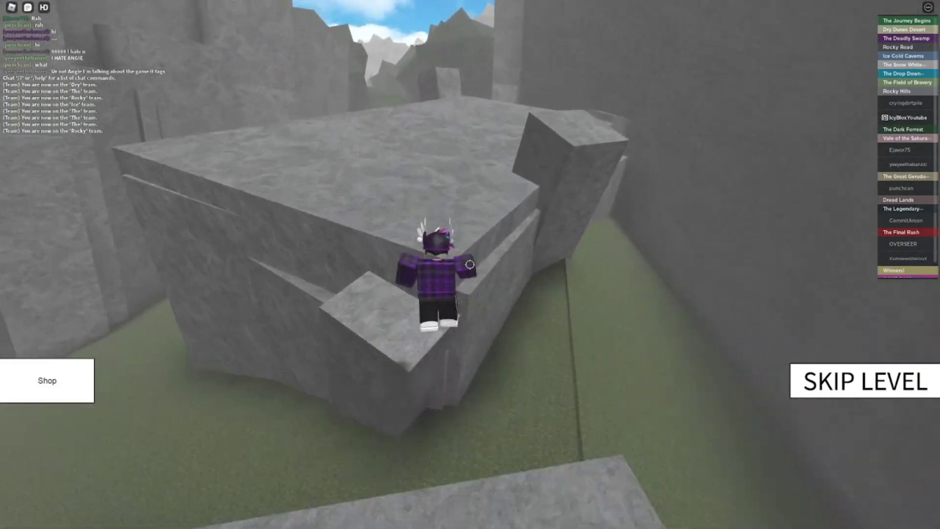
key(w)
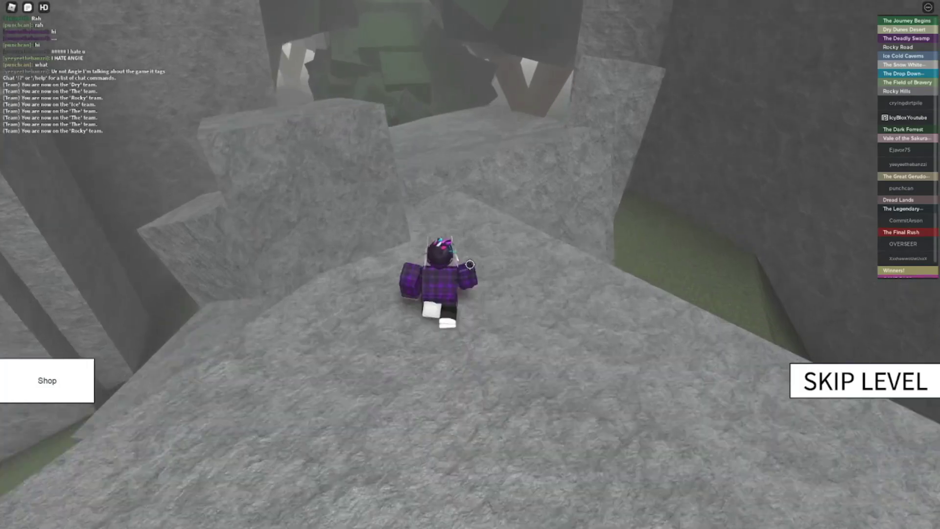
key(space)
key(w)
key(space)
key(w)
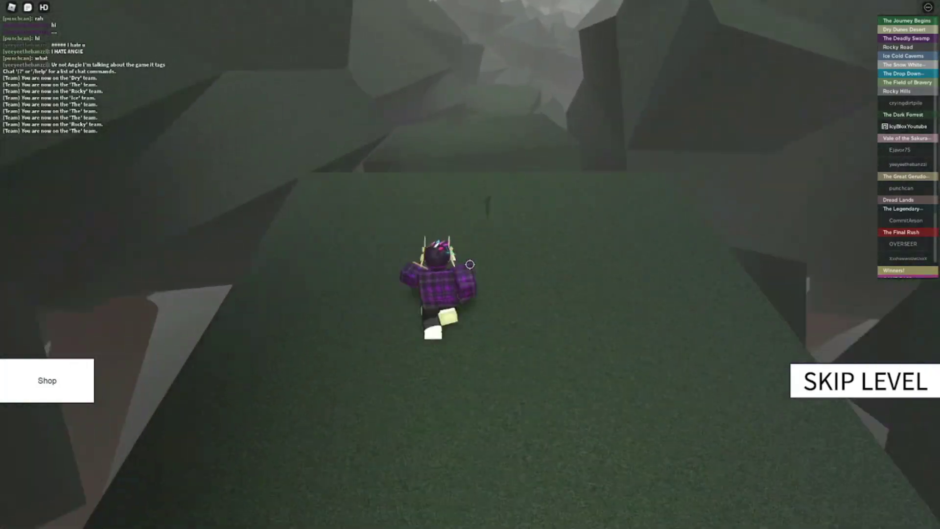
key(space)
key(w)
key(space)
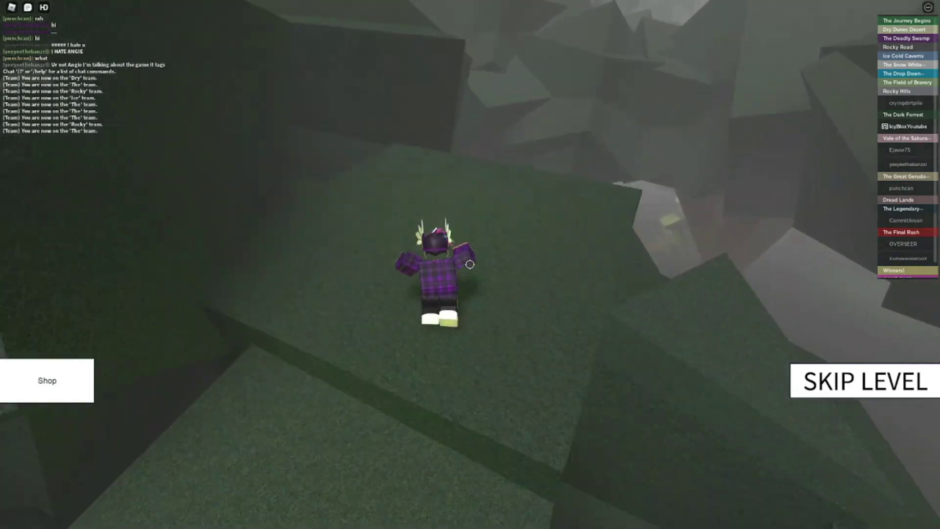
key(w)
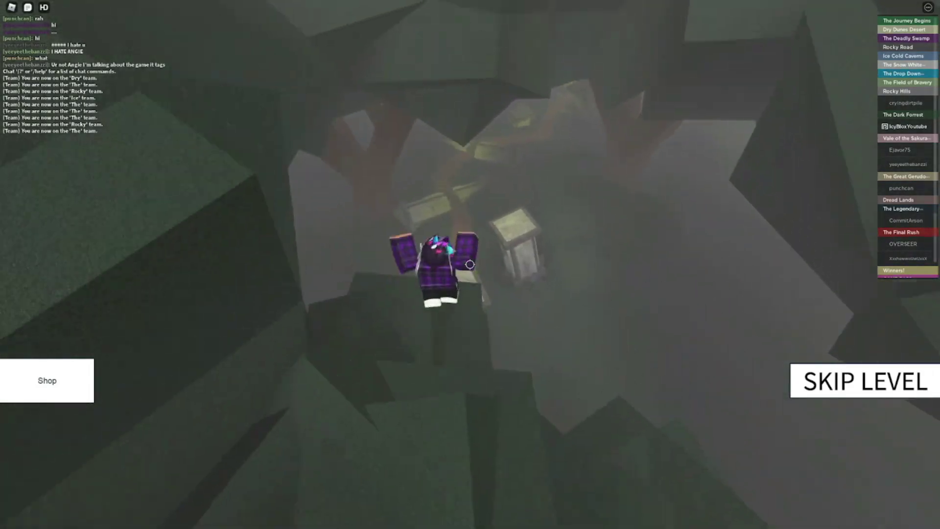
key(w)
key(space)
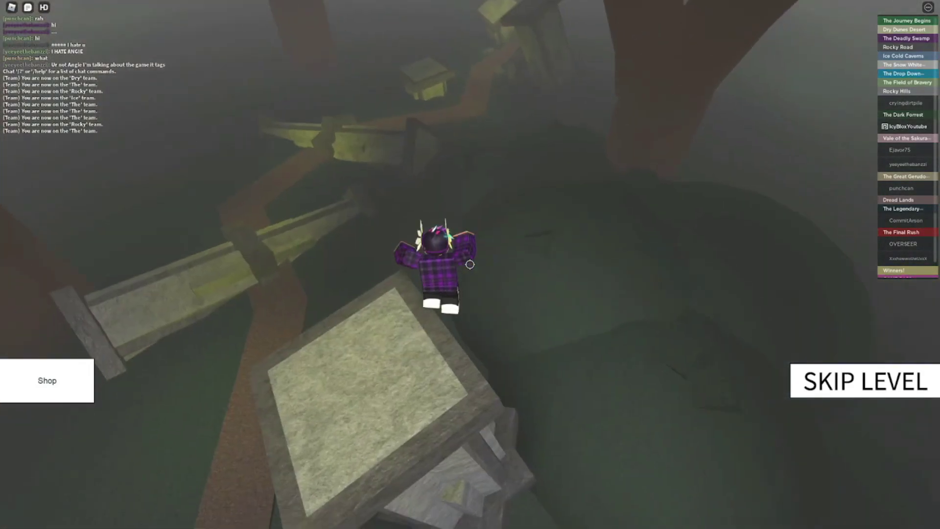